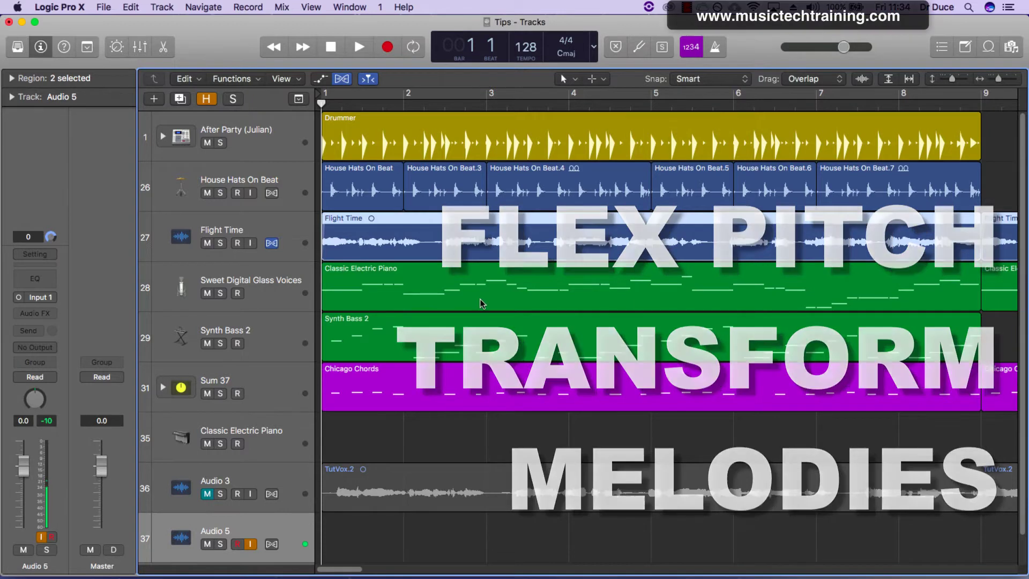
Play the full arrangement through and go back to its beginning
{"action": "key", "text": "space"}
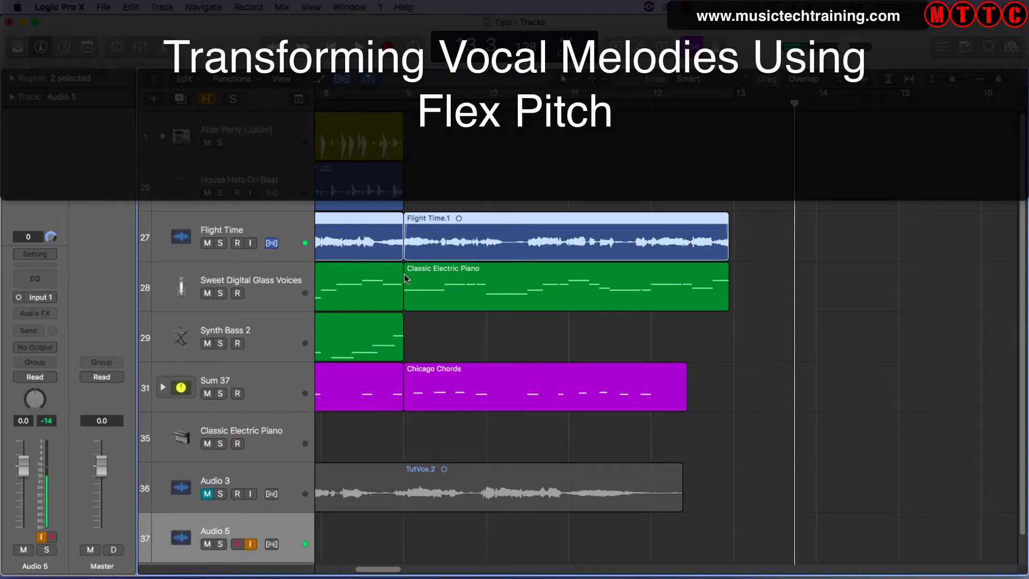
{"action": "left_click_drag", "start_coordinate": [394, 569], "coordinate": [334, 572]}
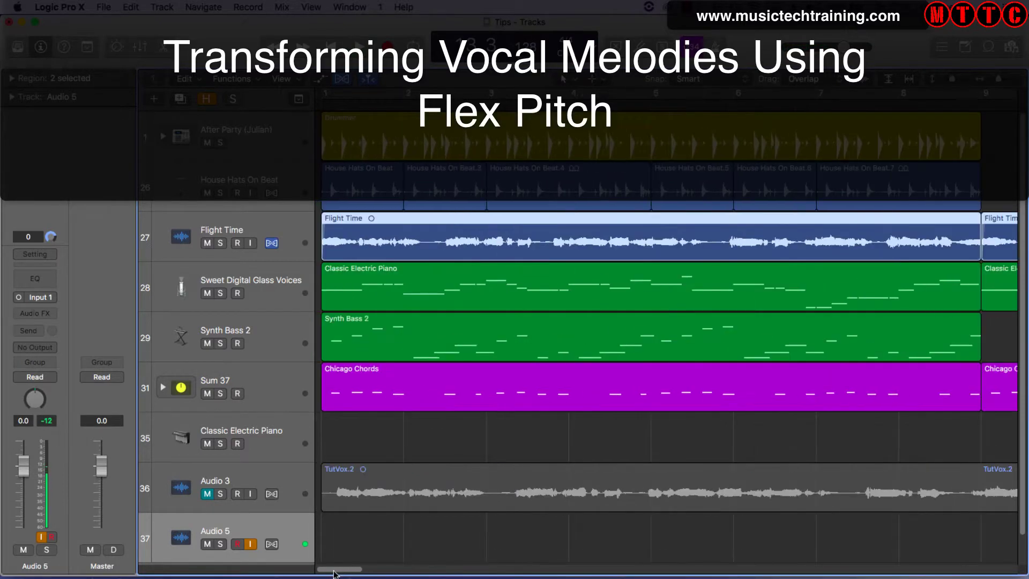
Solo the Audio 3 track, listen to its vocal, and select the TutVox.2 region
{"action": "left_click", "coordinate": [220, 493]}
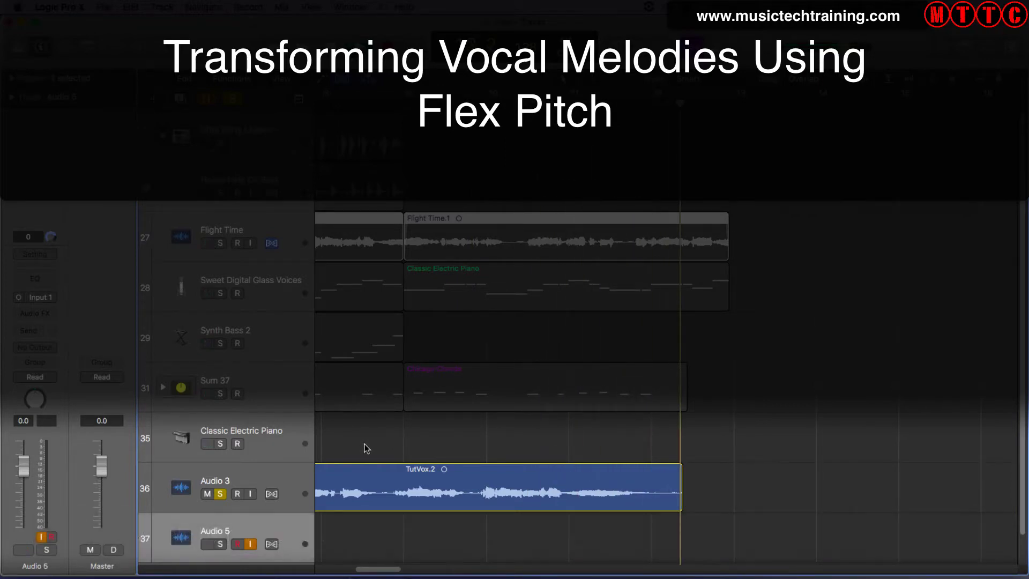
{"action": "left_click", "coordinate": [359, 476]}
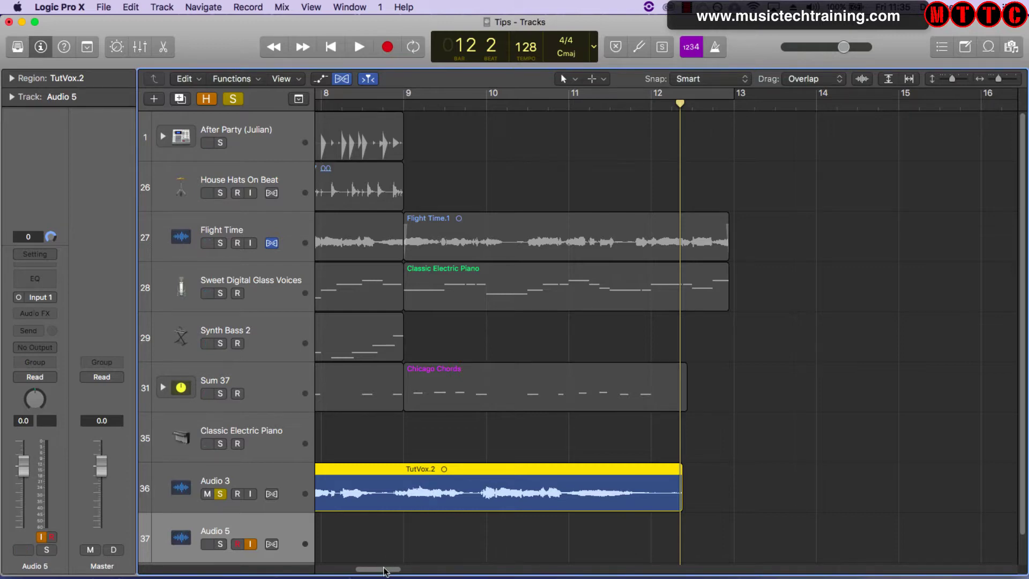
{"action": "left_click_drag", "start_coordinate": [385, 569], "coordinate": [343, 573]}
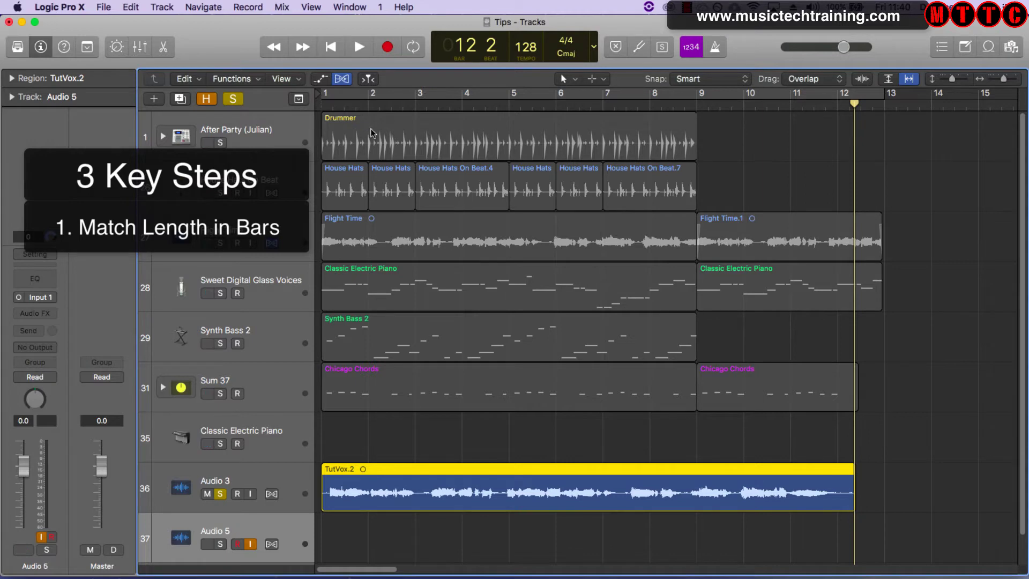
Compare the Drummer region's length with the TutVox.2 region's, and audition the opening of the Audio 3 vocal from the start
{"action": "left_click", "coordinate": [468, 154]}
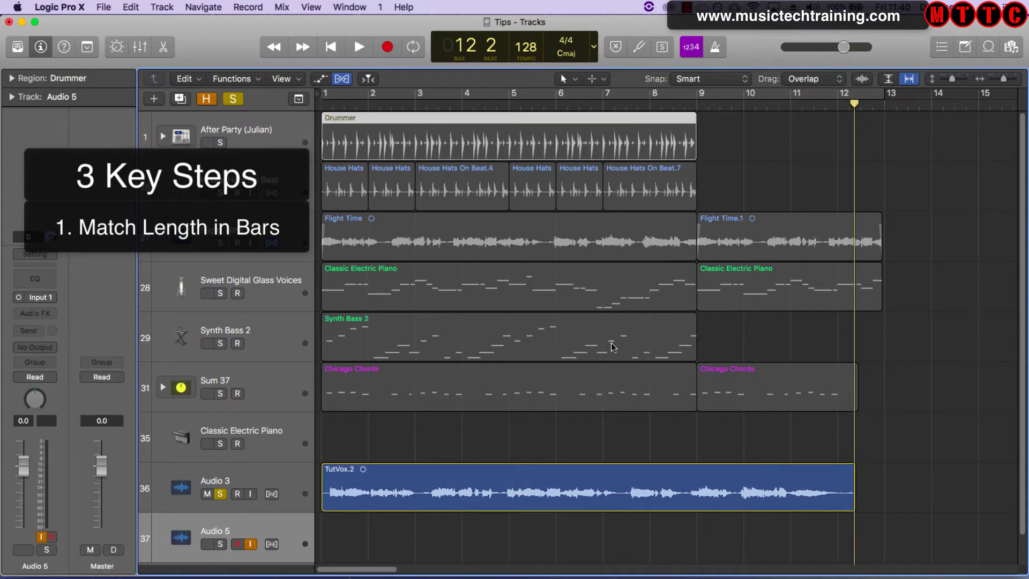
{"action": "left_click", "coordinate": [498, 482]}
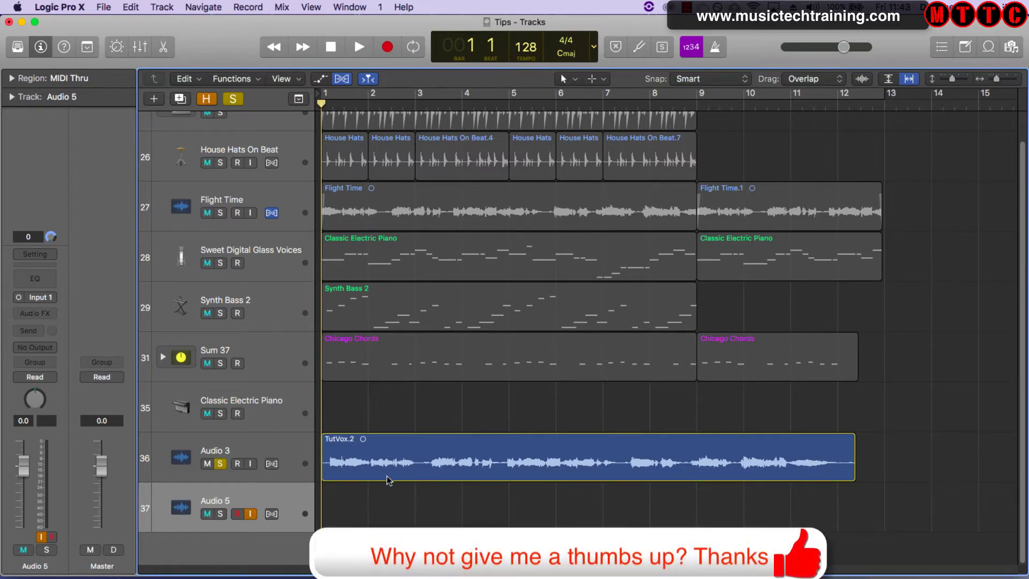
{"action": "left_click", "coordinate": [276, 441]}
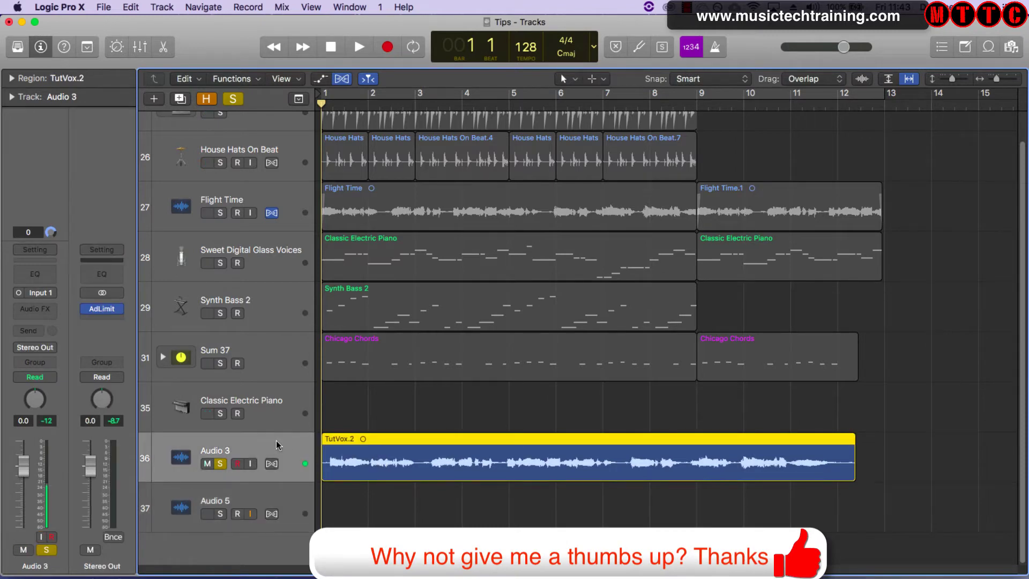
{"action": "key", "text": "space"}
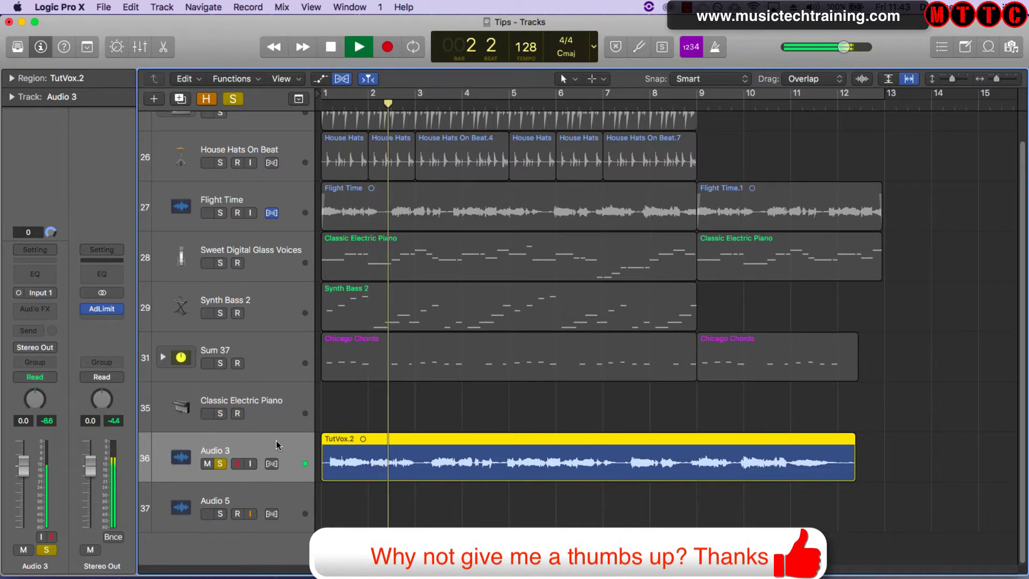
{"action": "key", "text": "space"}
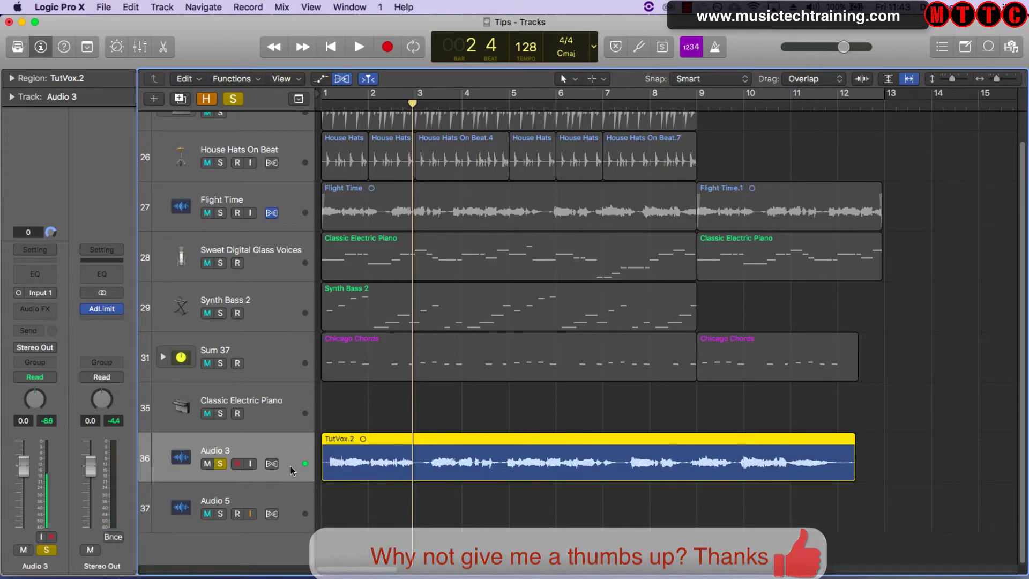
{"action": "key", "text": "Return"}
Open TutVox.2 in the audio editor, locate the first phrase's start, and trim the region's beginning to about bar 1 beat 3
{"action": "double_click", "coordinate": [351, 462]}
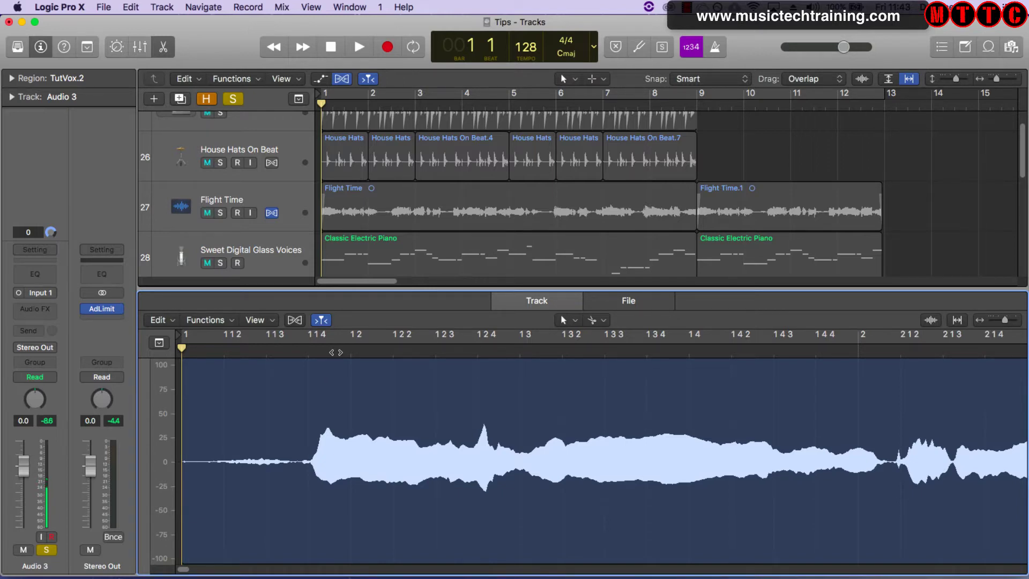
{"action": "key", "text": "space"}
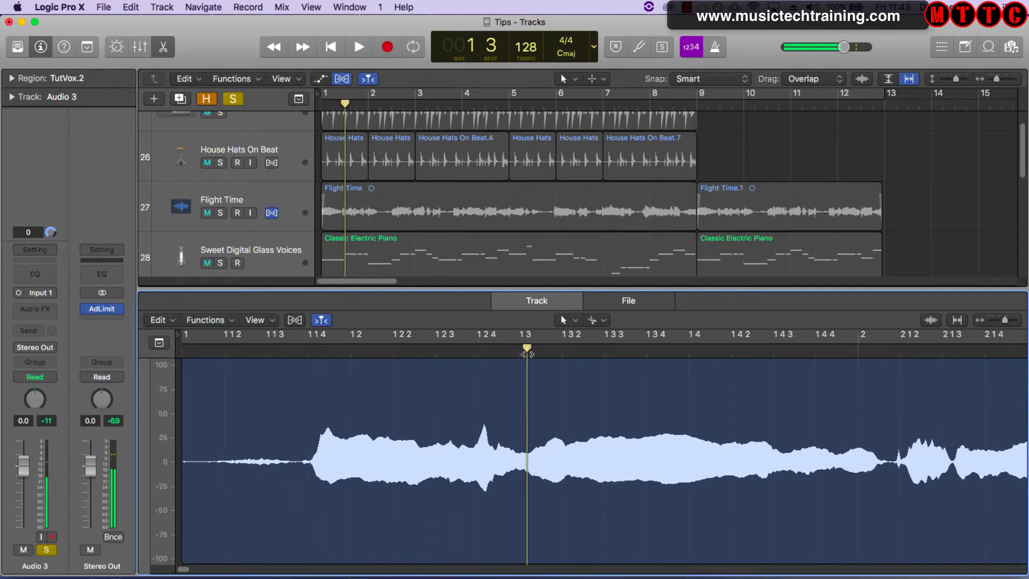
{"action": "left_click", "coordinate": [522, 353]}
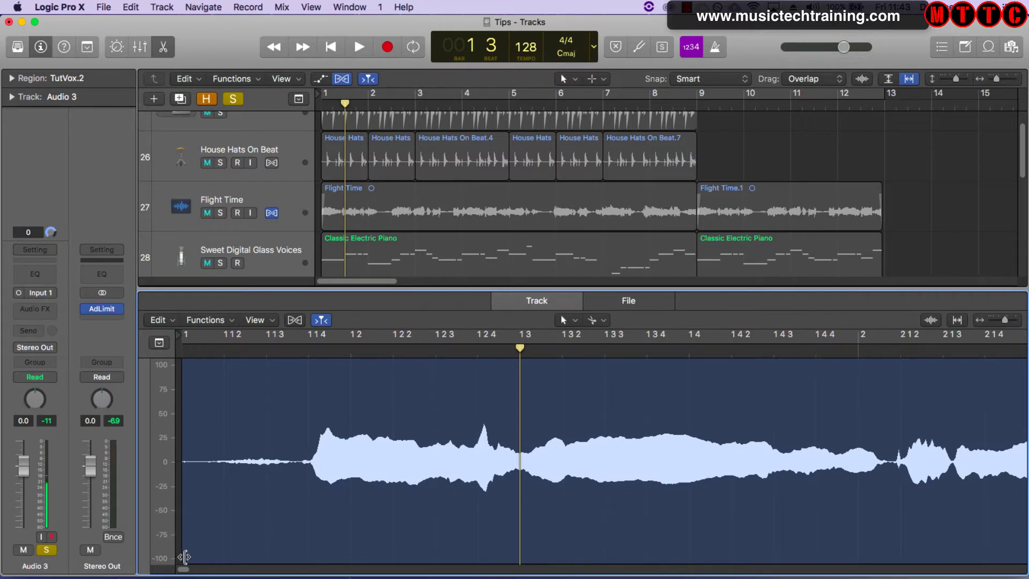
{"action": "left_click_drag", "start_coordinate": [184, 557], "coordinate": [528, 552]}
{"action": "key", "text": "space"}
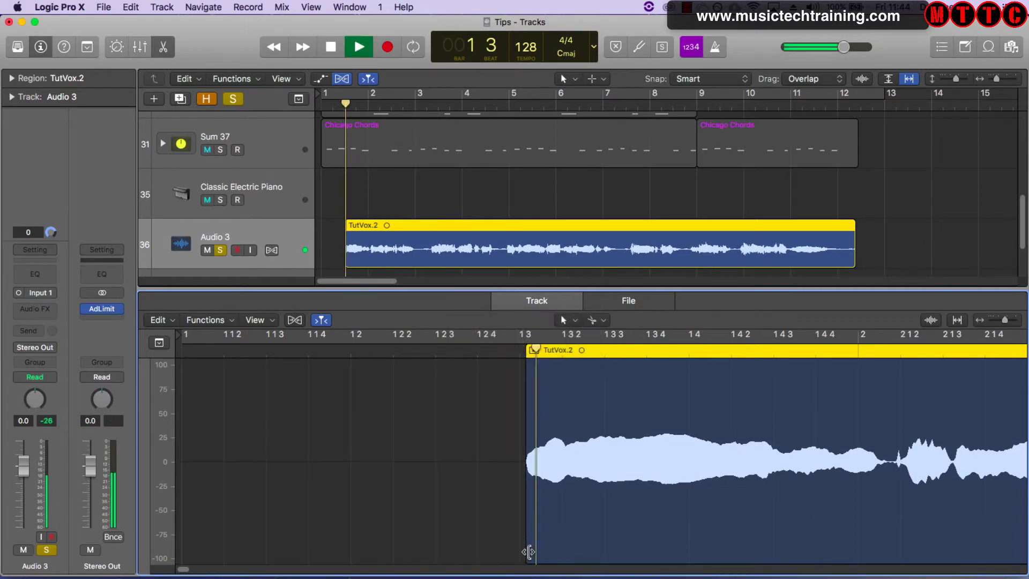
Fine-tune the TutVox.2 start trim to slightly before bar 1 beat 3 and audition the vocal's entry
{"action": "key", "text": "space"}
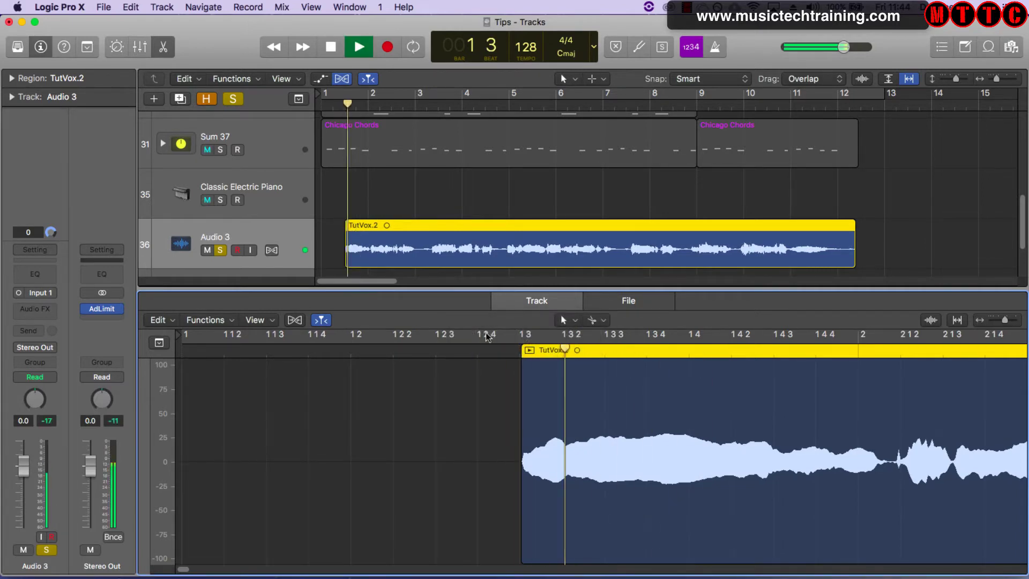
{"action": "key", "text": "space"}
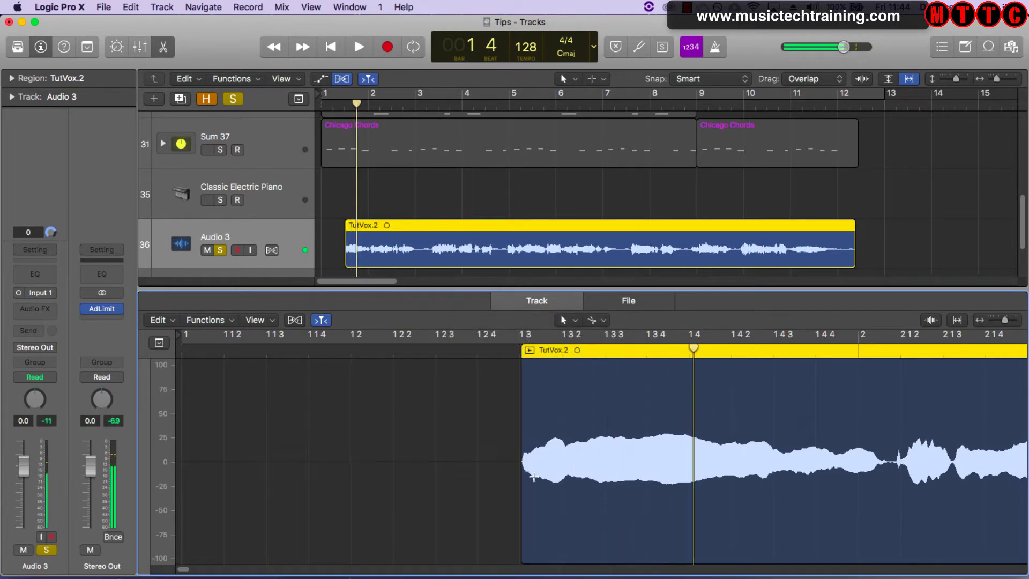
{"action": "left_click_drag", "start_coordinate": [523, 555], "coordinate": [518, 553]}
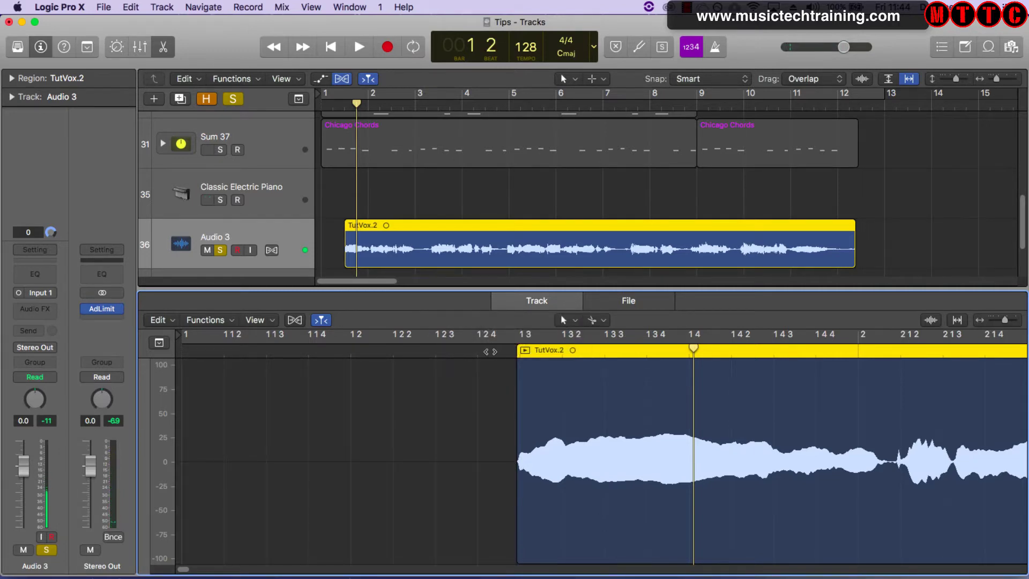
{"action": "left_click", "coordinate": [491, 351]}
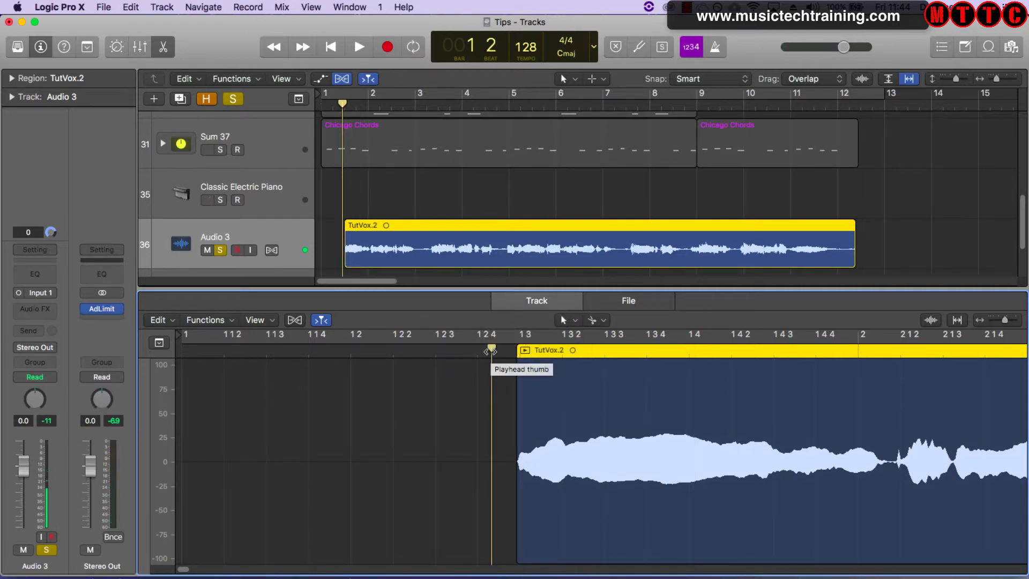
{"action": "key", "text": "space"}
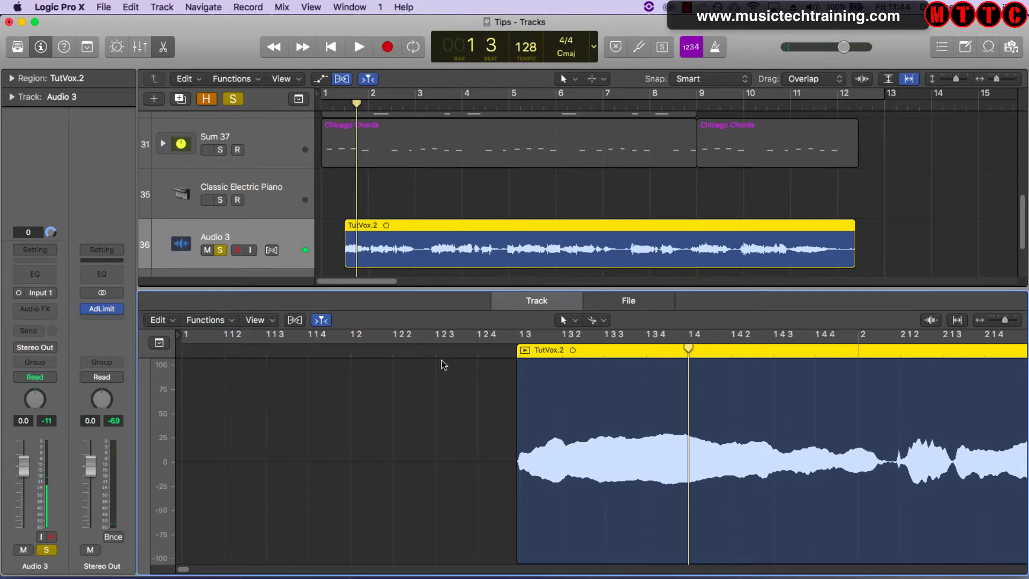
Close the audio editor, move the trimmed TutVox.2 region to start at bar 1, and audition it
{"action": "key", "text": "e"}
{"action": "left_click_drag", "start_coordinate": [410, 466], "coordinate": [387, 468]}
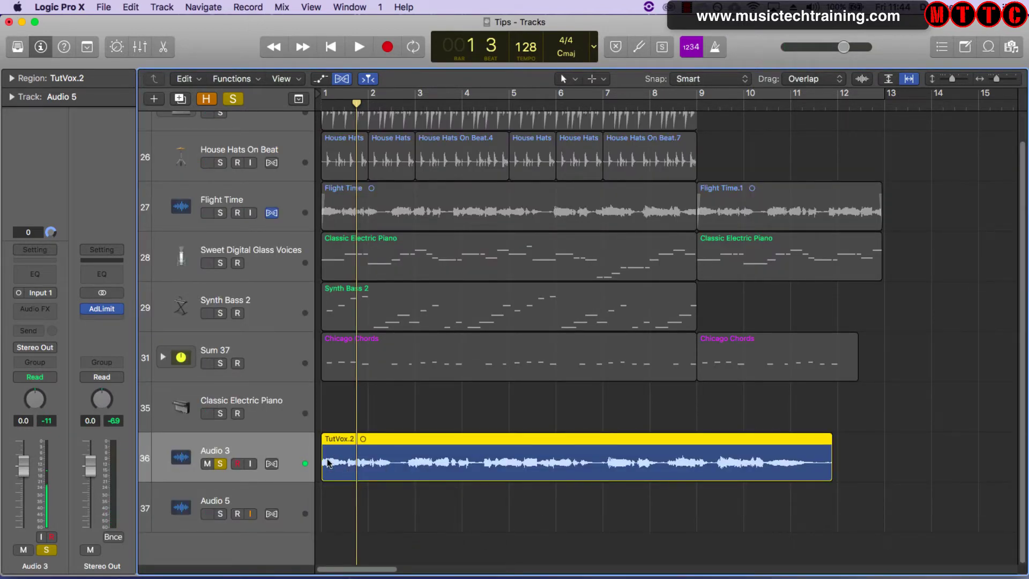
{"action": "key", "text": "Return"}
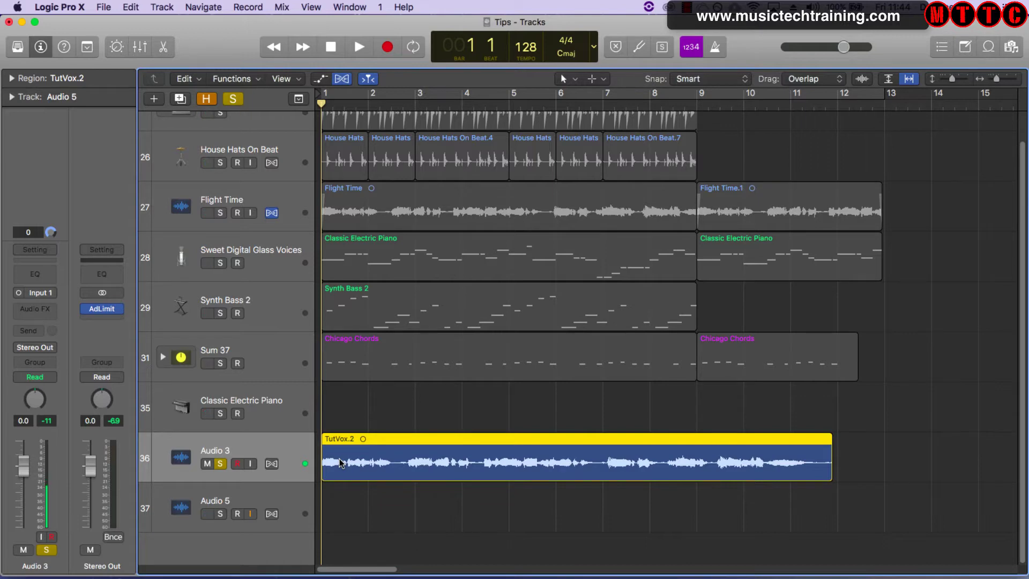
{"action": "key", "text": "space"}
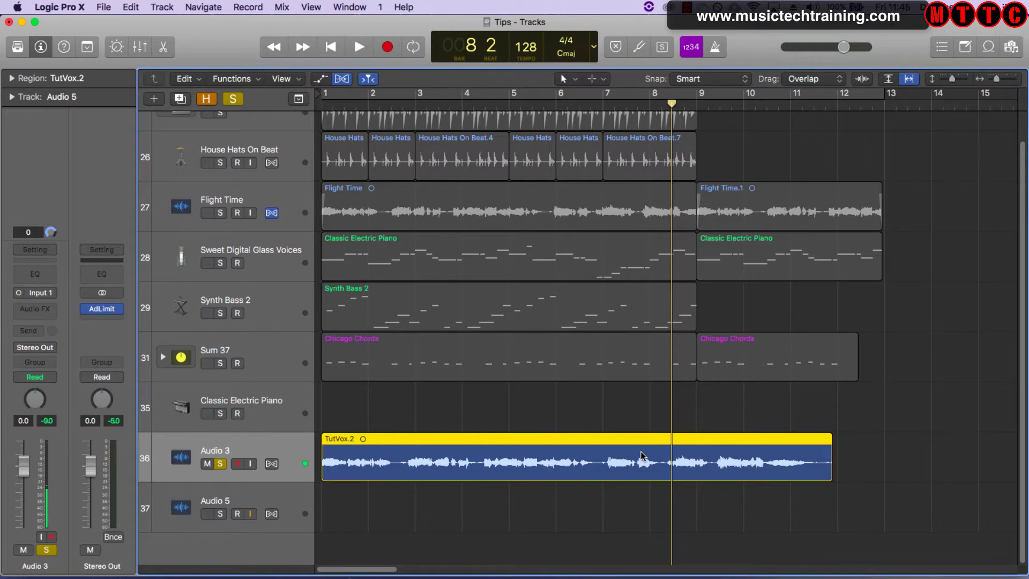
{"action": "key", "text": "Return"}
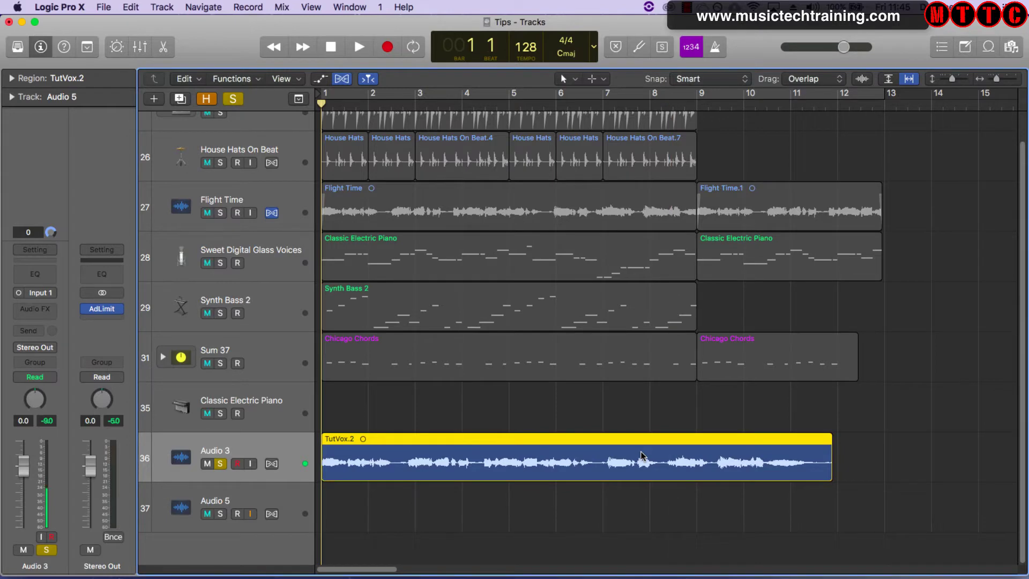
Play the vocal to find where the phrase ends and trim the TutVox.2 region's end to slightly before bar 11
{"action": "key", "text": "space"}
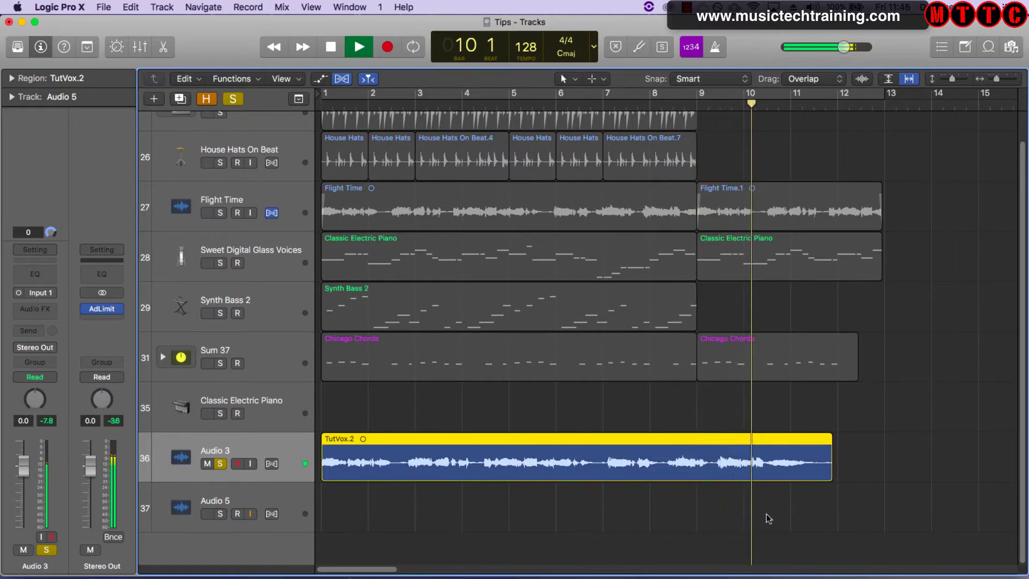
{"action": "left_click_drag", "start_coordinate": [831, 469], "coordinate": [784, 467]}
{"action": "key", "text": "space"}
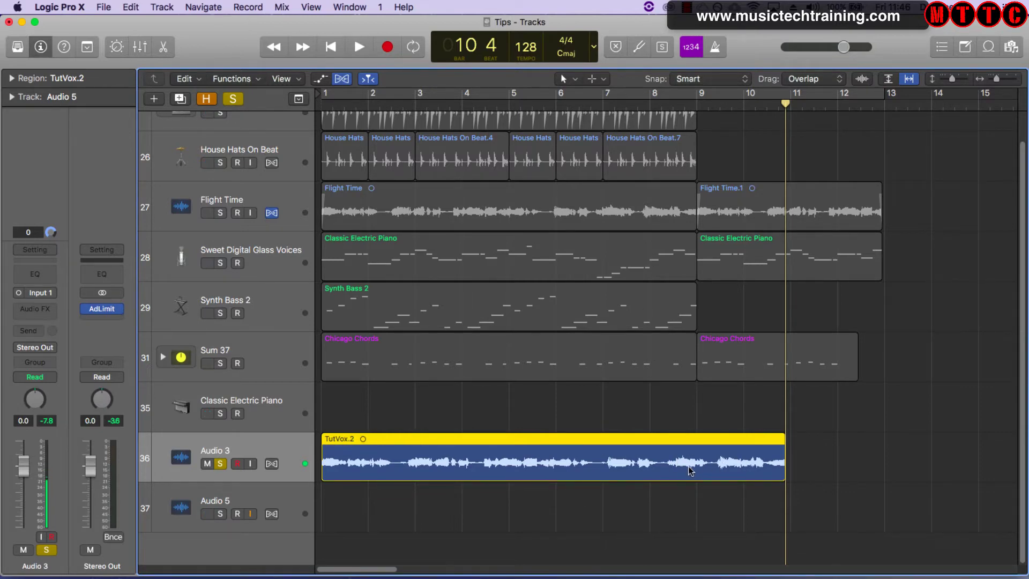
Set the cycle range to the length of the TutVox.2 region and audition the loop
{"action": "key", "text": "super+u"}
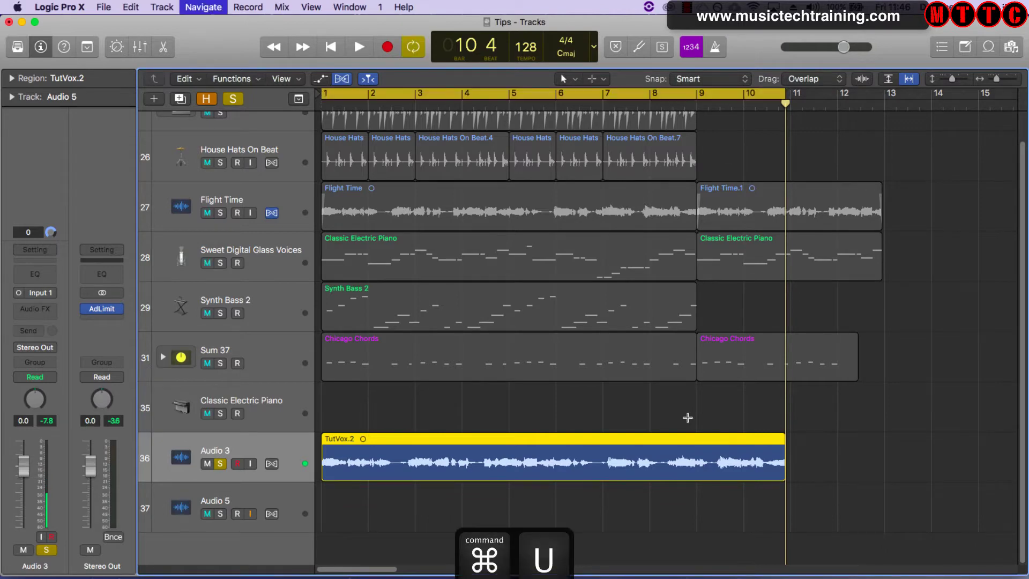
{"action": "key", "text": "super+u"}
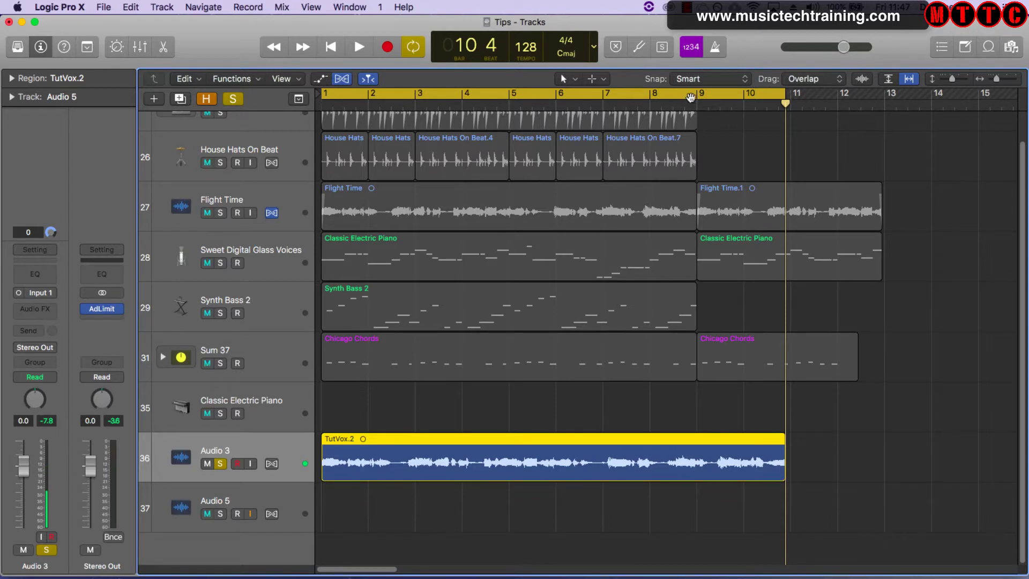
{"action": "double_click", "coordinate": [678, 106]}
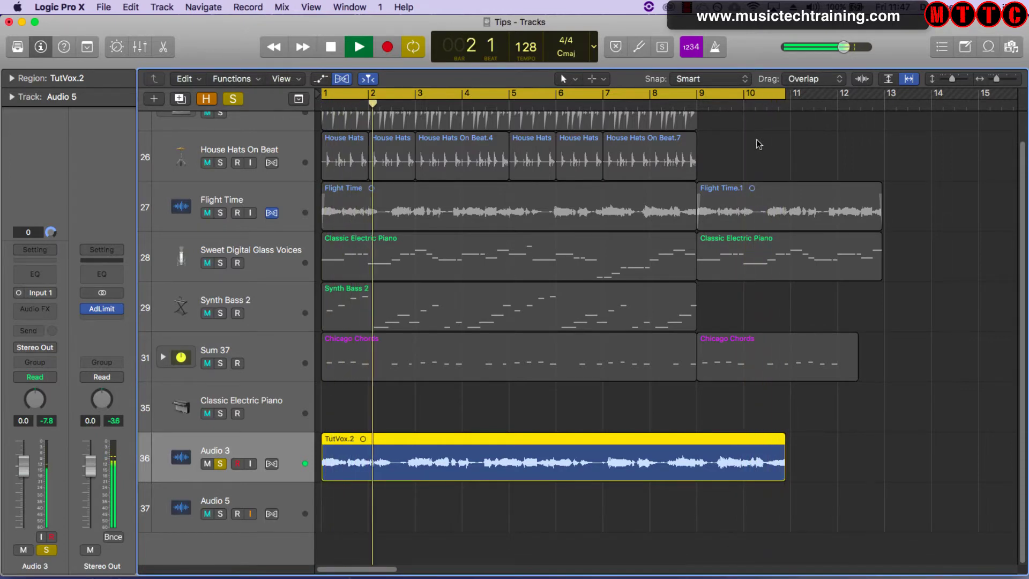
{"action": "key", "text": "space"}
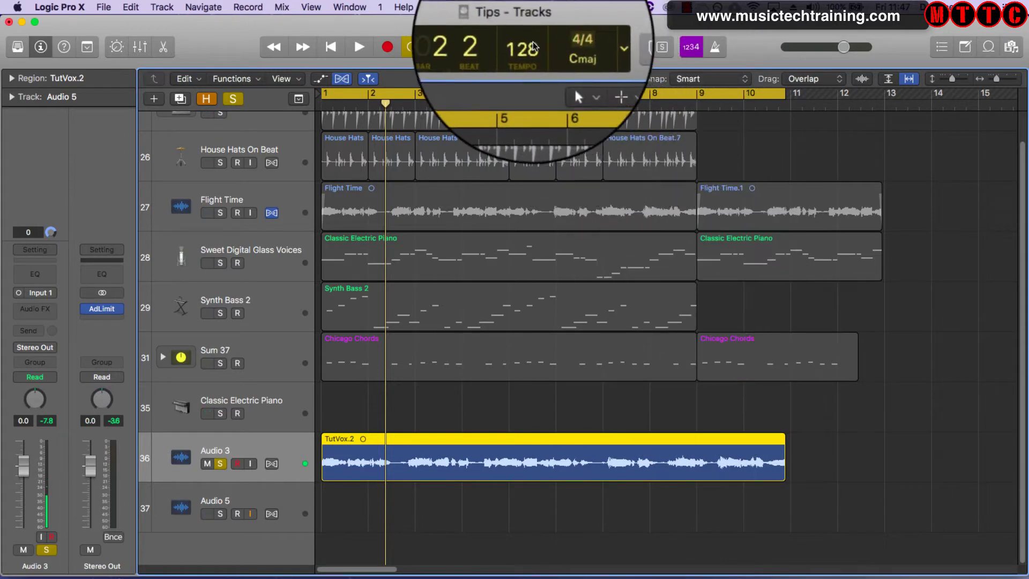
Set the project tempo to 104 to fit TutVox.2 into about eight bars, with the cycle range ending at bar 9
{"action": "left_click_drag", "start_coordinate": [527, 47], "coordinate": [524, 91]}
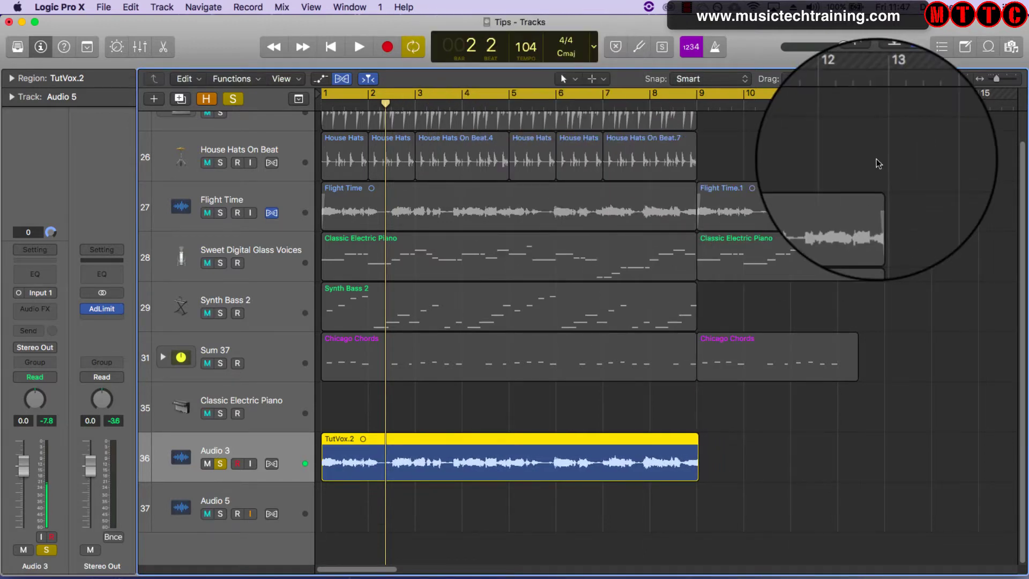
{"action": "left_click_drag", "start_coordinate": [997, 81], "coordinate": [1001, 81]}
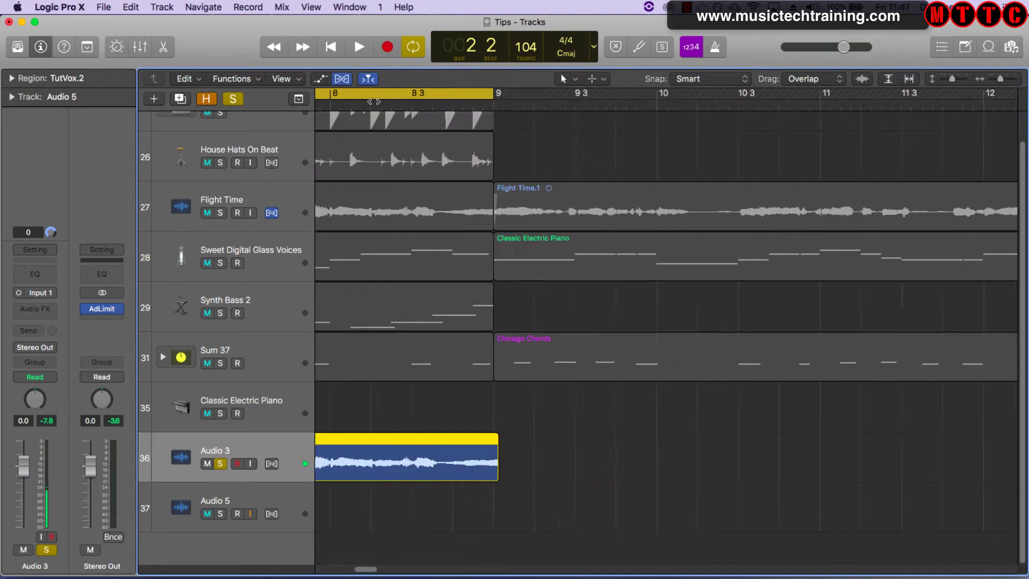
Turn on the metronome while playing the looped vocal and inspect how the TutVox.2 region's end lines up with bar 9
{"action": "key", "text": "space"}
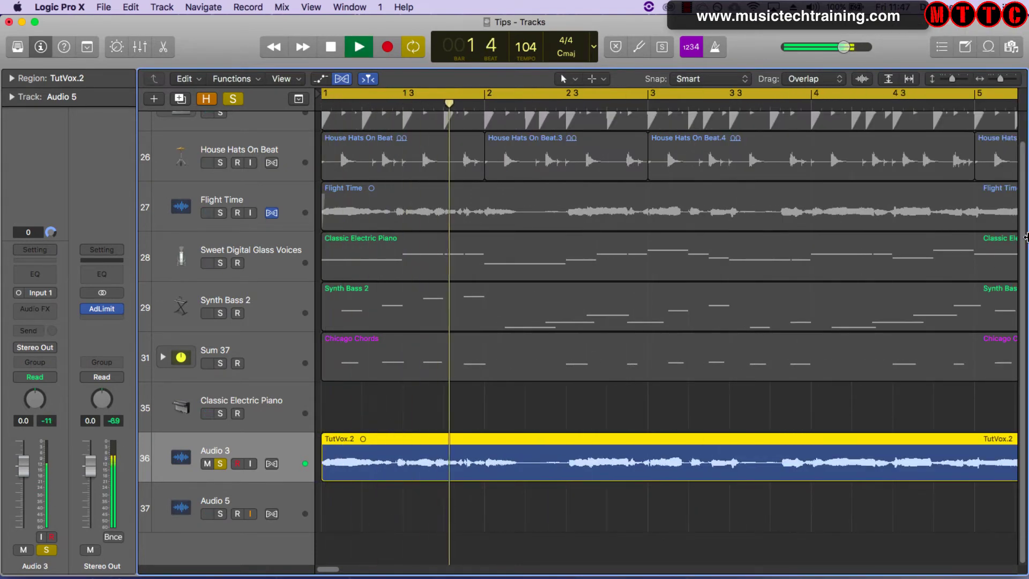
{"action": "left_click", "coordinate": [716, 49]}
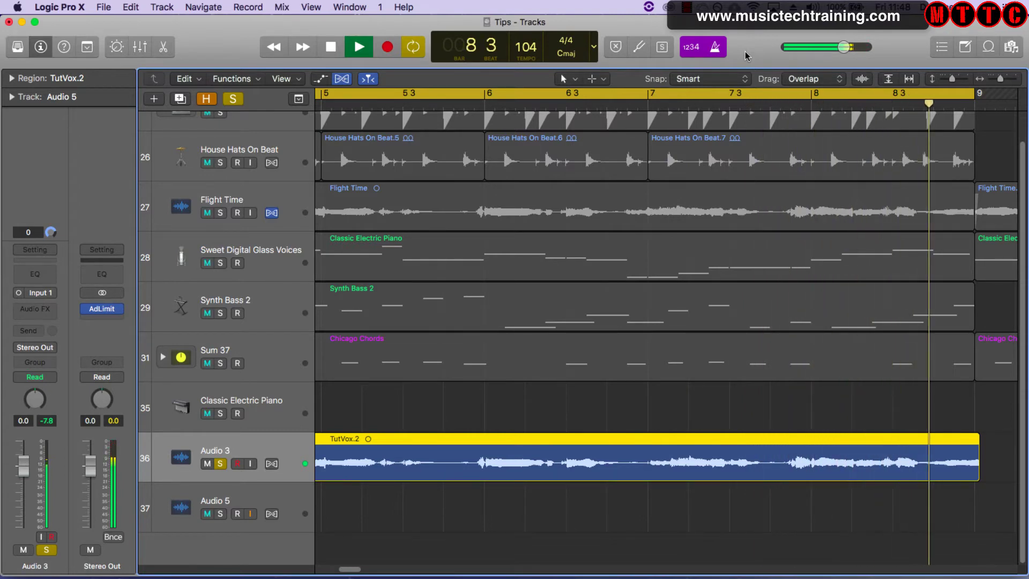
{"action": "key", "text": "space"}
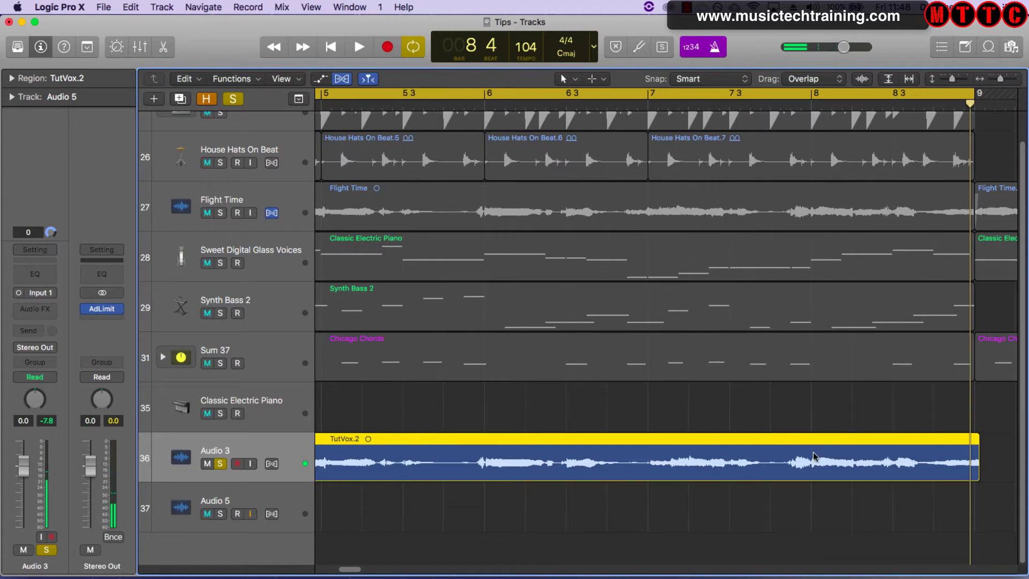
{"action": "left_click_drag", "start_coordinate": [1000, 79], "coordinate": [1007, 81]}
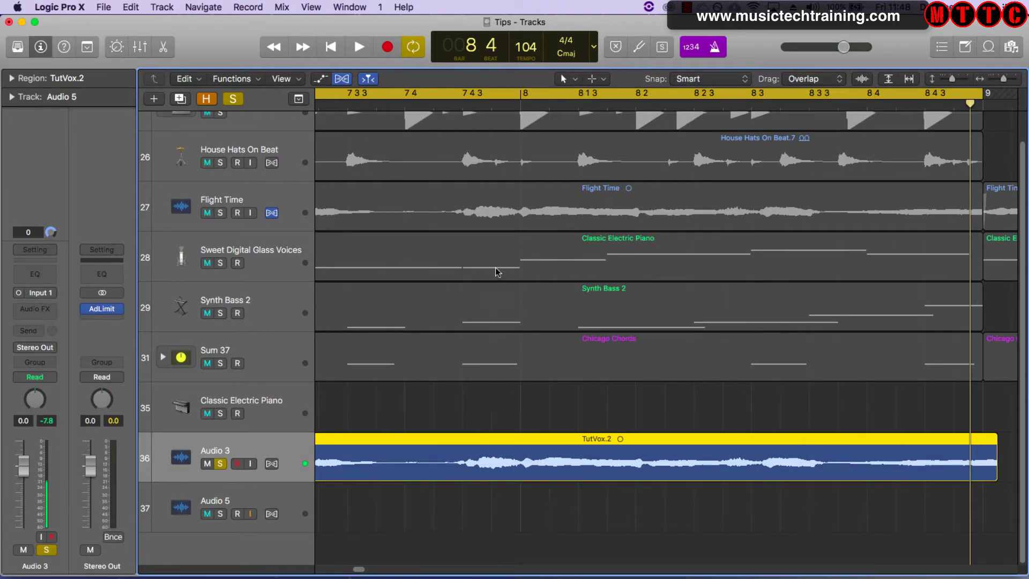
Try to trim the TutVox.2 region's end back to bar 9
{"action": "key", "text": "space"}
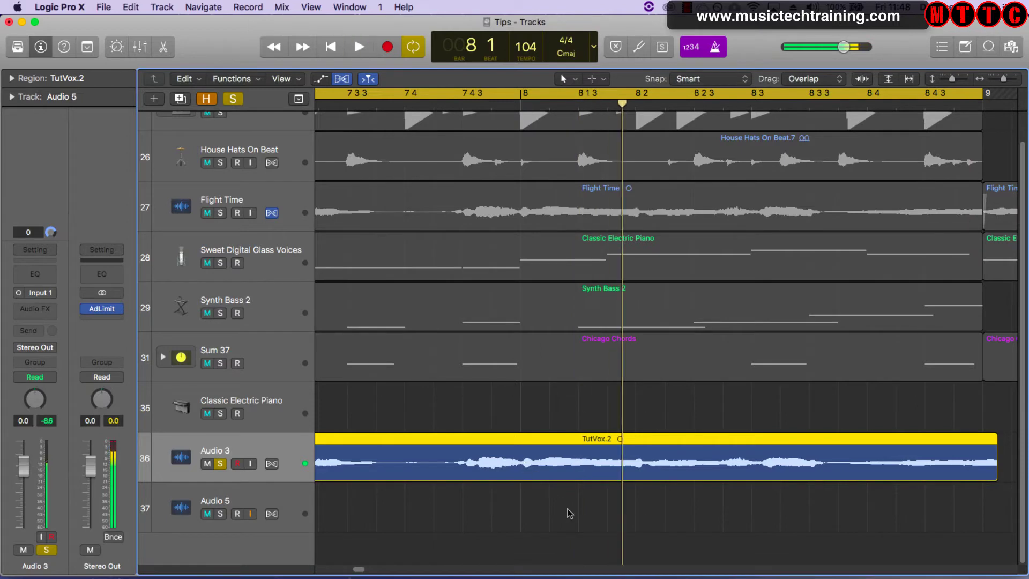
{"action": "left_click", "coordinate": [993, 494]}
{"action": "left_click_drag", "start_coordinate": [993, 476], "coordinate": [981, 481]}
{"action": "left_click", "coordinate": [953, 498]}
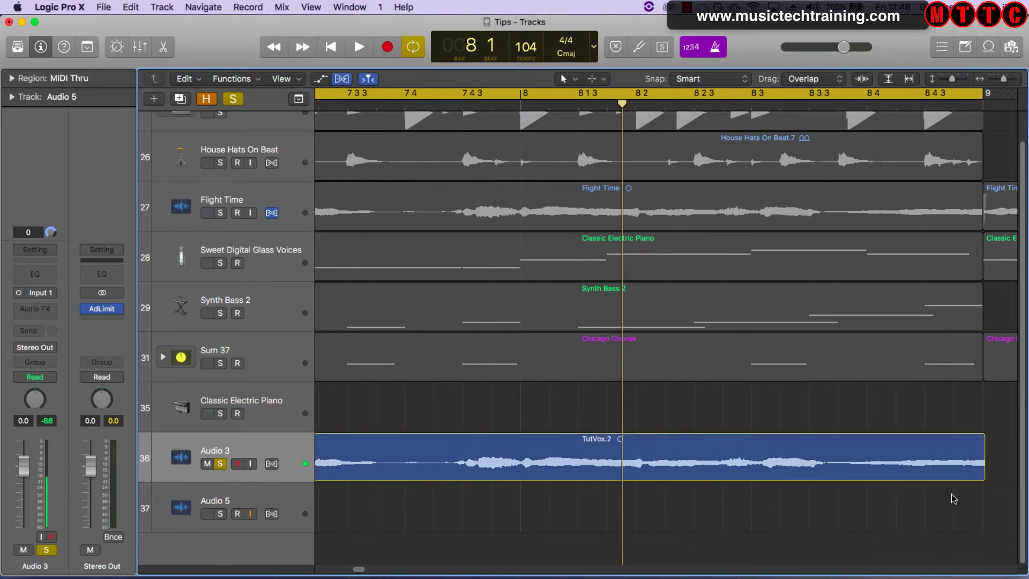
Split the TutVox.2 region at bar 9 and delete the short leftover piece after the split
{"action": "left_click", "coordinate": [967, 466]}
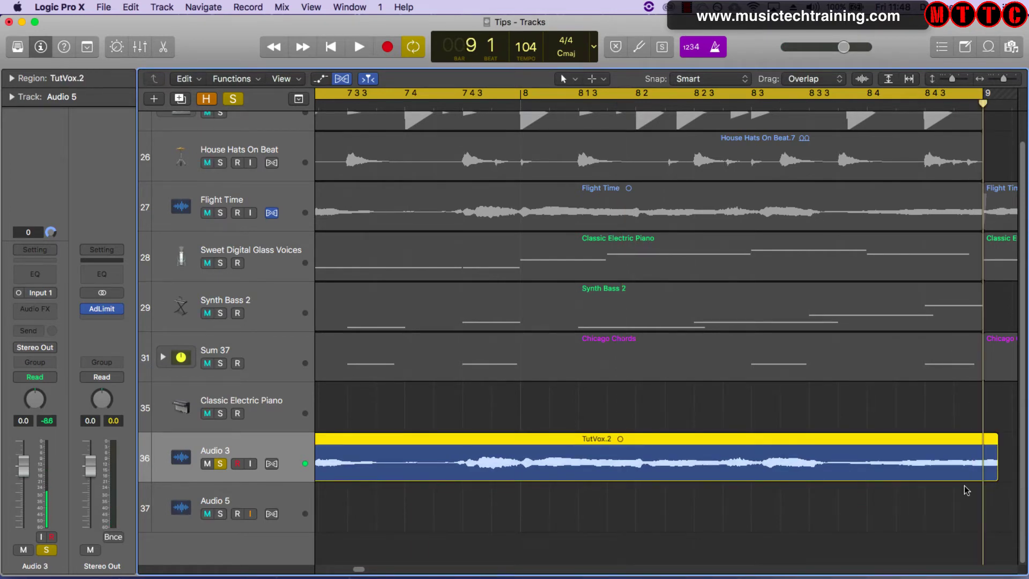
{"action": "key", "text": "super+t"}
{"action": "key", "text": "Delete"}
Play the trimmed vocal loop and check its start and end against the eight-bar cycle range
{"action": "key", "text": "space"}
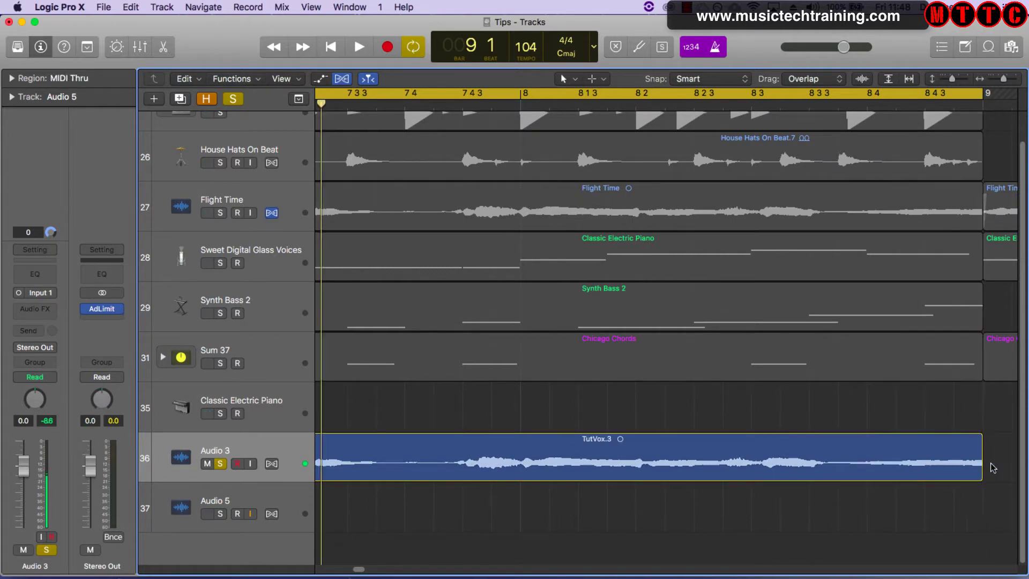
{"action": "key", "text": "space"}
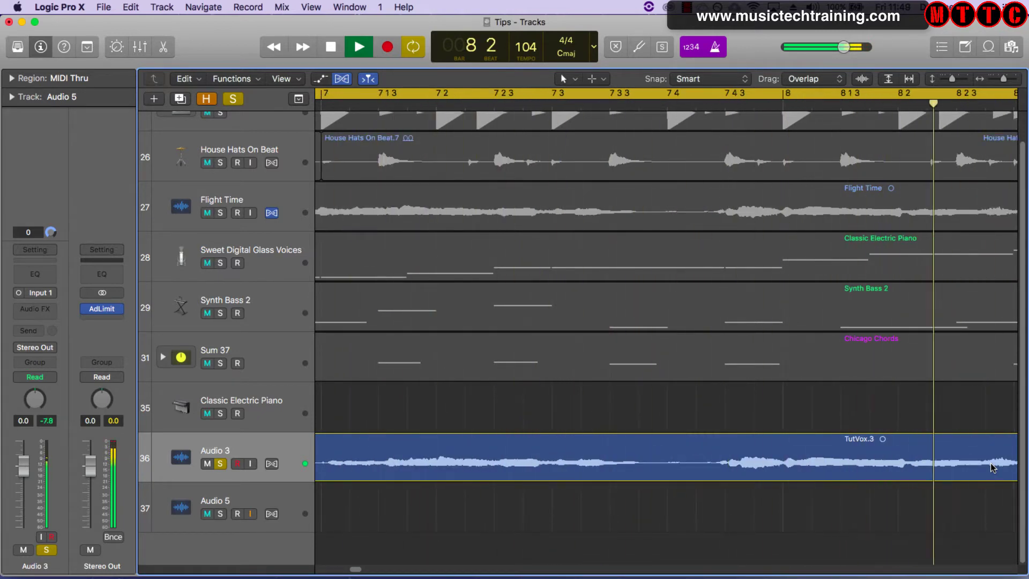
{"action": "key", "text": "space"}
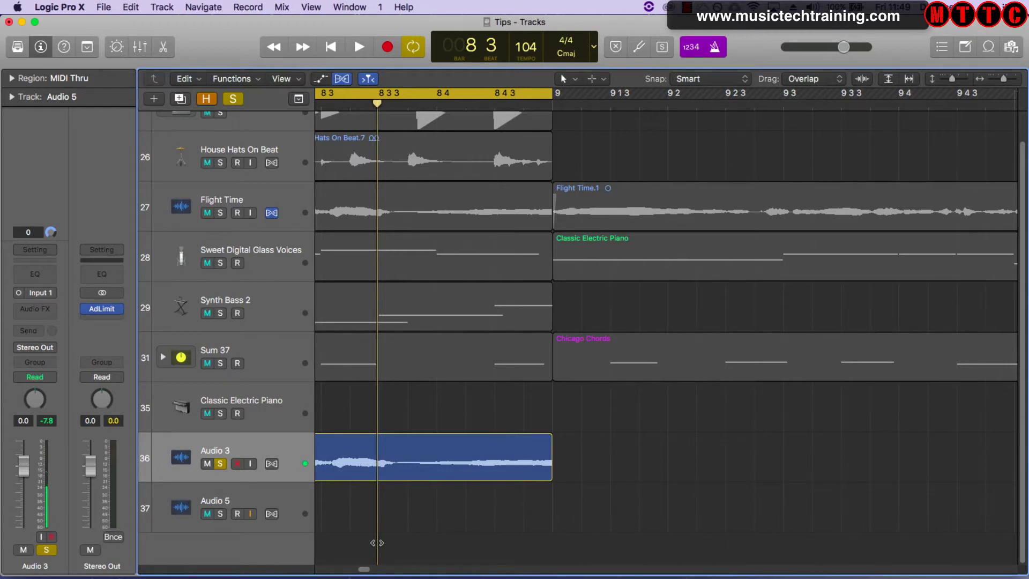
{"action": "left_click_drag", "start_coordinate": [362, 569], "coordinate": [321, 567]}
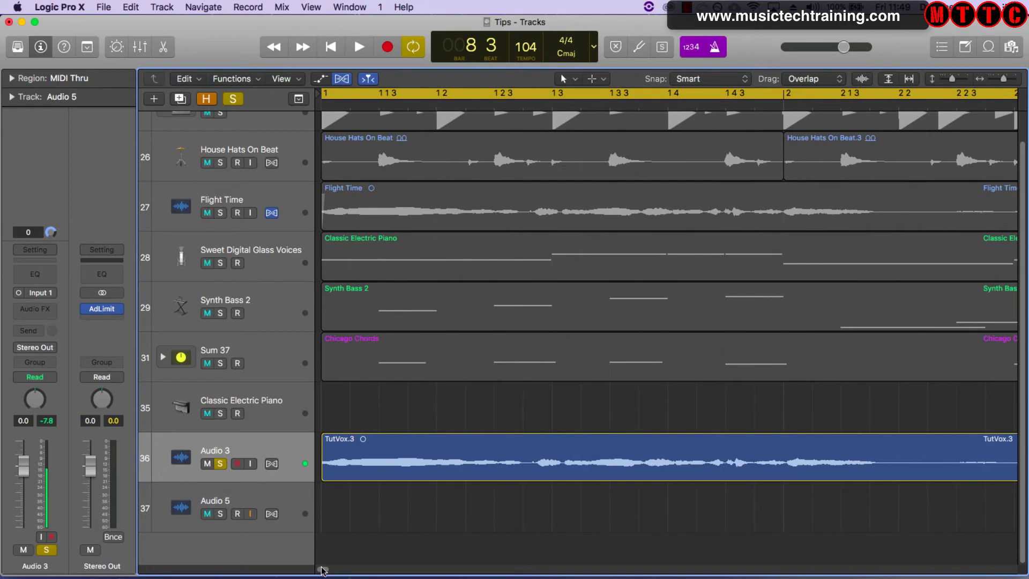
{"action": "key", "text": "z"}
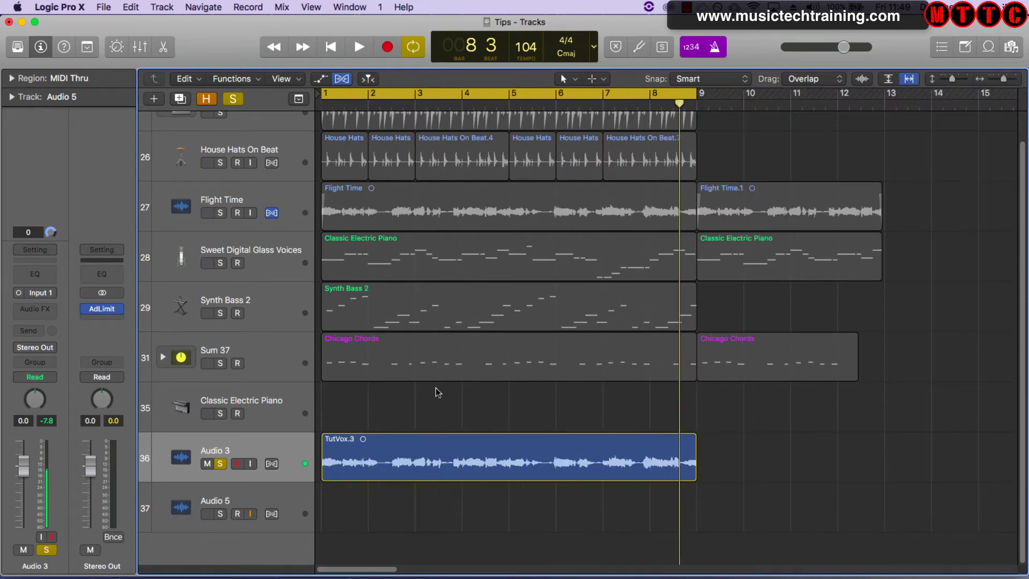
Enable Flex on the Audio 3 track for TutVox.3 and set its flex mode to Flex Pitch
{"action": "left_click", "coordinate": [365, 446]}
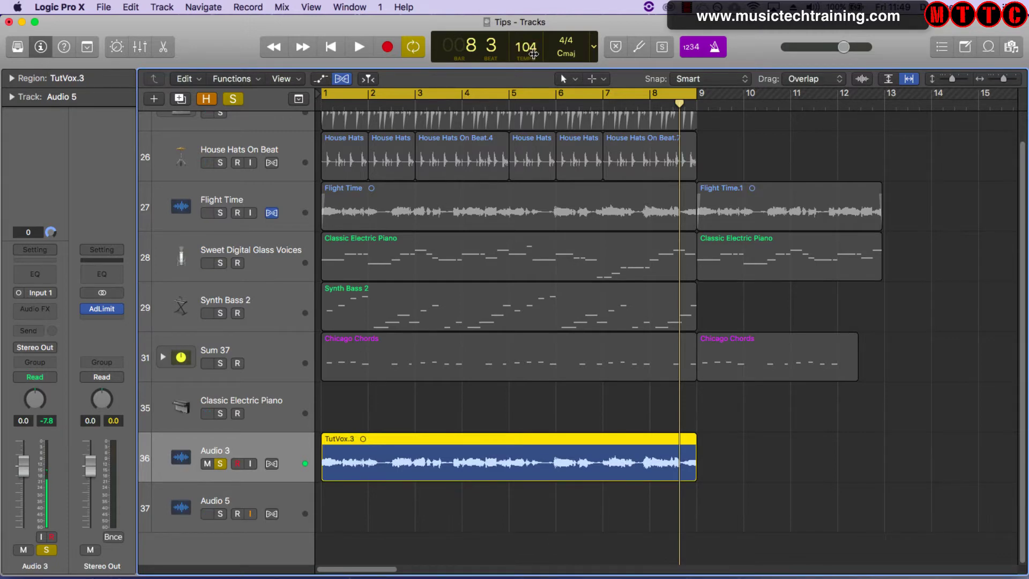
{"action": "left_click", "coordinate": [272, 463]}
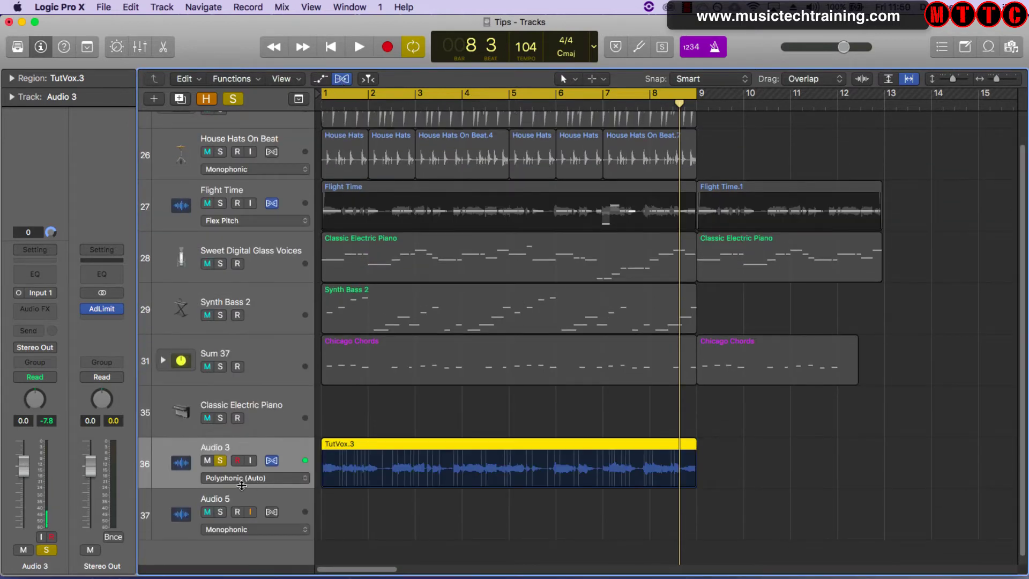
{"action": "left_click", "coordinate": [260, 483]}
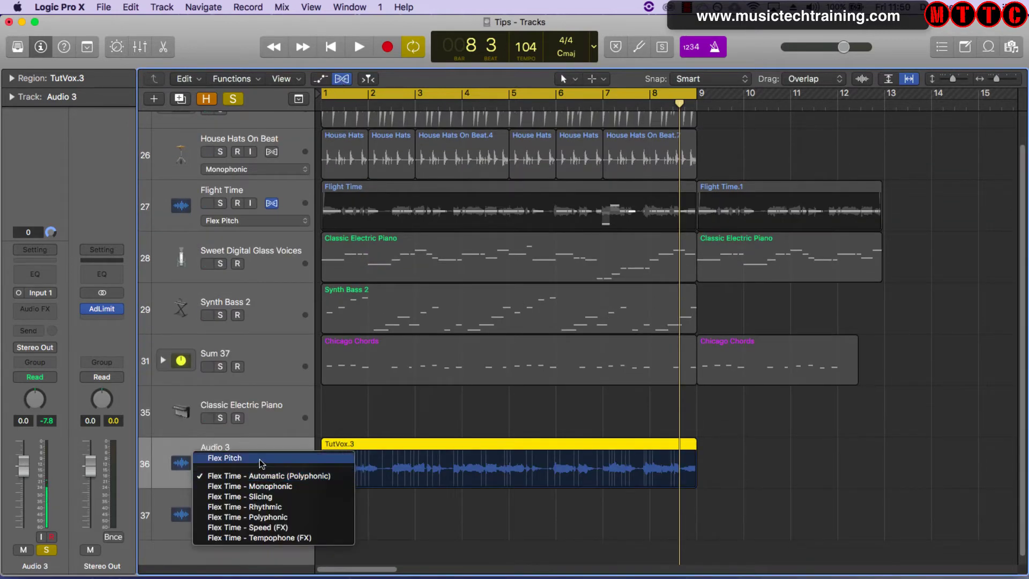
{"action": "left_click", "coordinate": [260, 459]}
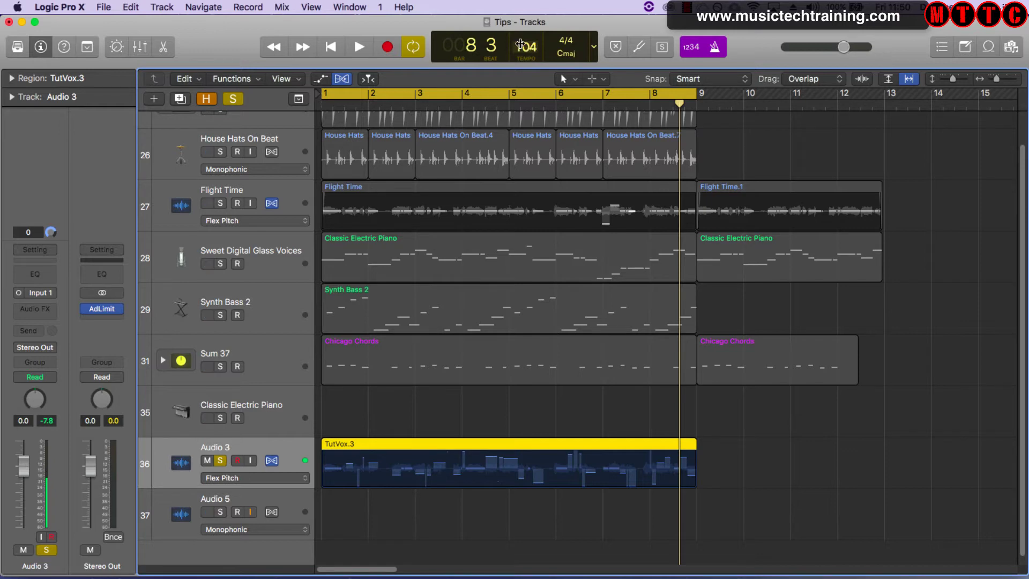
Set the project tempo to 128 and play the vocal from bar 1 at the new speed
{"action": "left_click_drag", "start_coordinate": [531, 40], "coordinate": [533, 16]}
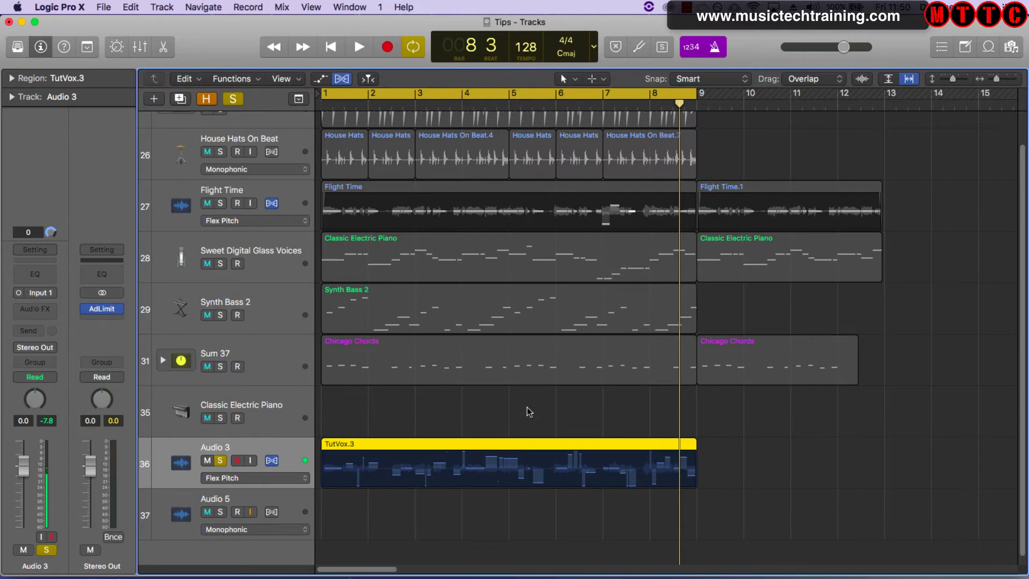
{"action": "key", "text": "Return"}
{"action": "key", "text": "space"}
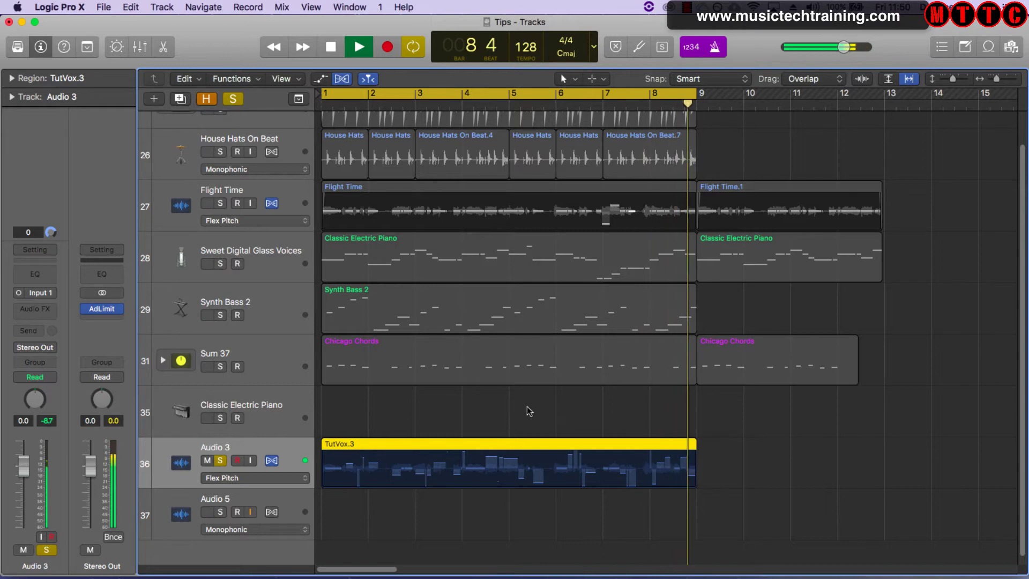
{"action": "key", "text": "space"}
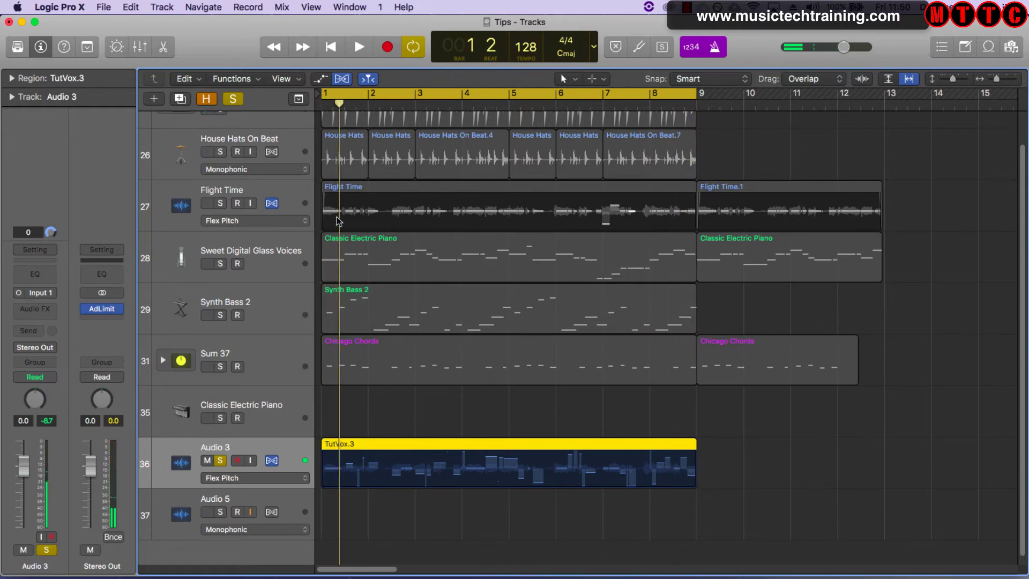
Turn off all solos and mute the Flight Time, Sweet Digital Glass Voices and Sum 37 tracks
{"action": "left_click", "coordinate": [233, 98]}
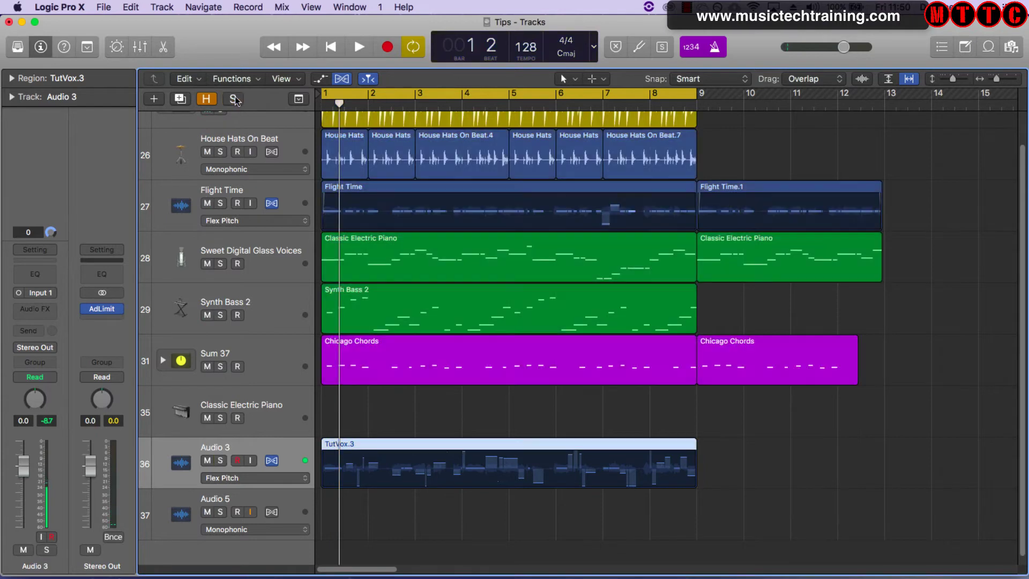
{"action": "left_click", "coordinate": [207, 203]}
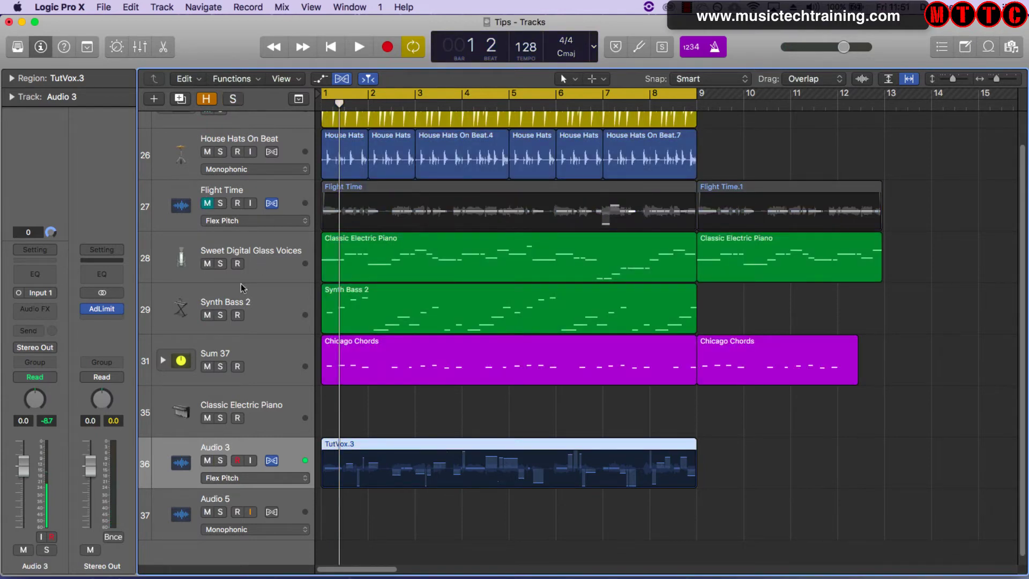
{"action": "left_click", "coordinate": [206, 264]}
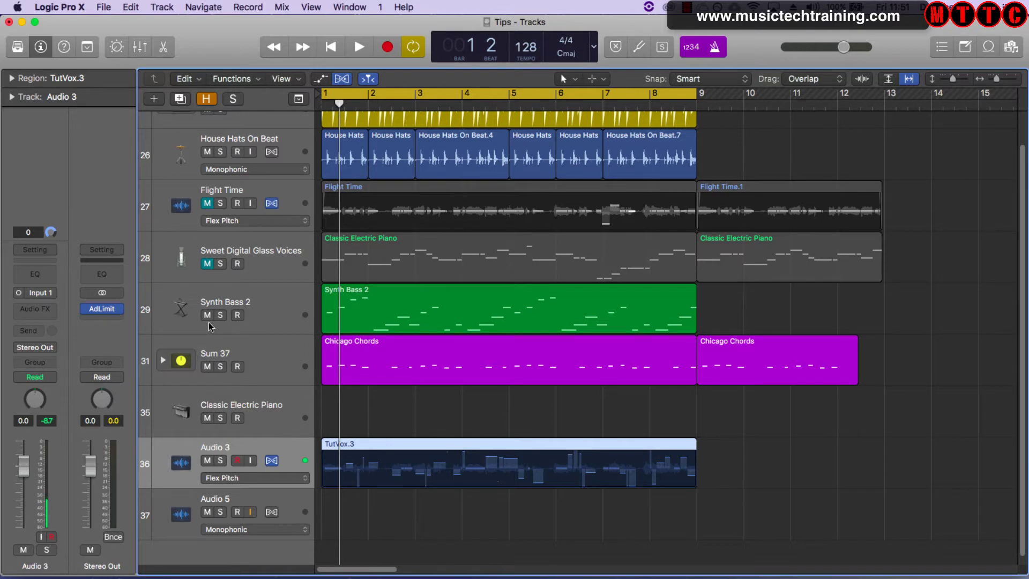
{"action": "left_click", "coordinate": [207, 367]}
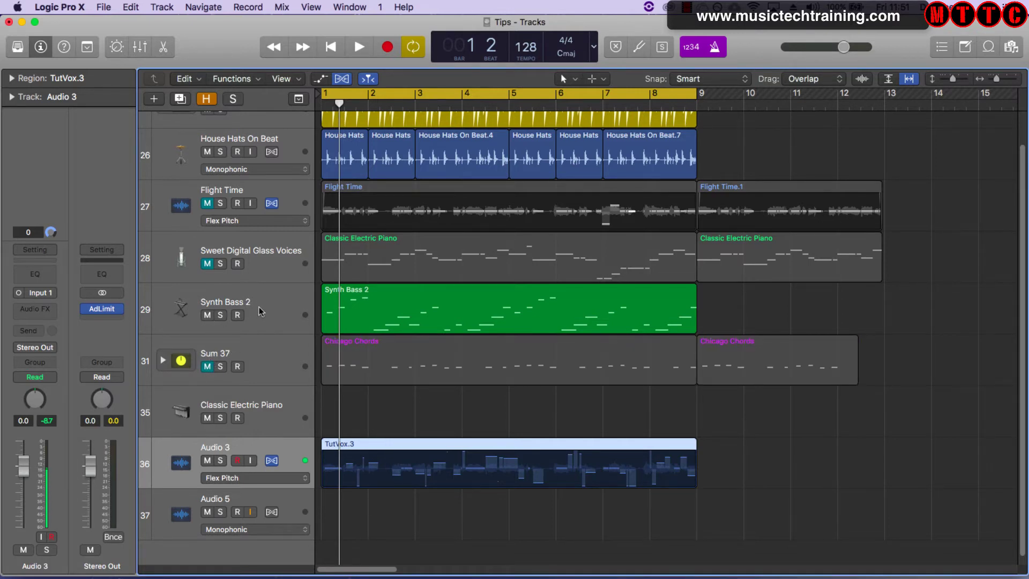
Move Synth Bass 2 directly under House Hats On Beat and Flight Time to the top of the track list, and audition the arrangement
{"action": "left_click_drag", "start_coordinate": [268, 309], "coordinate": [268, 195]}
{"action": "left_click", "coordinate": [282, 249]}
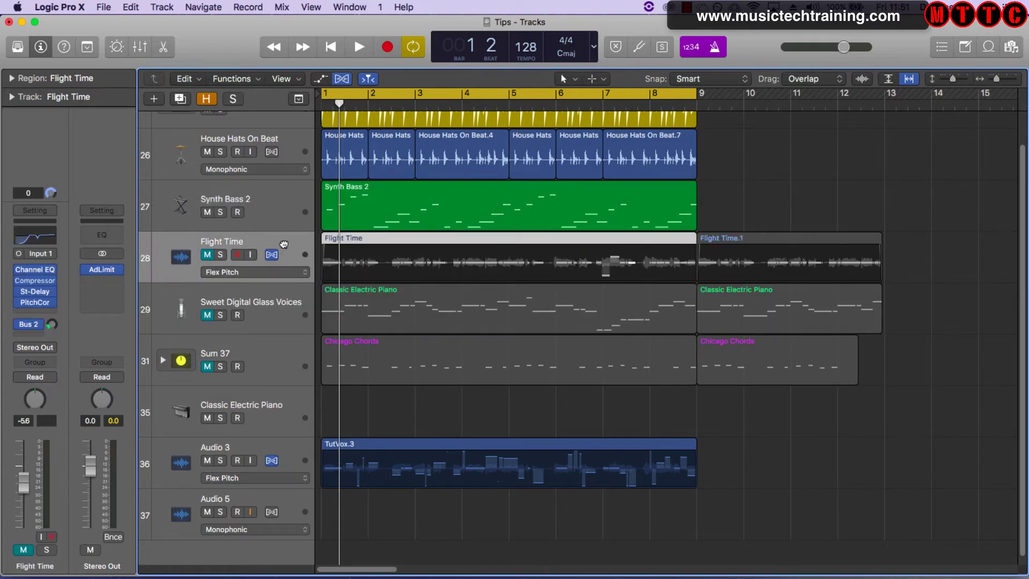
{"action": "left_click_drag", "start_coordinate": [284, 244], "coordinate": [283, 107]}
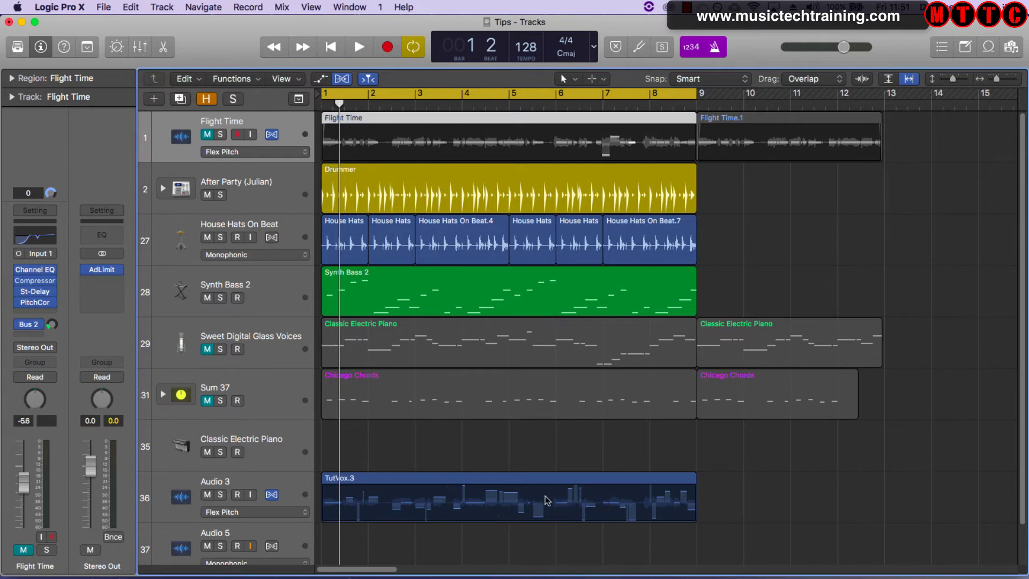
{"action": "key", "text": "space"}
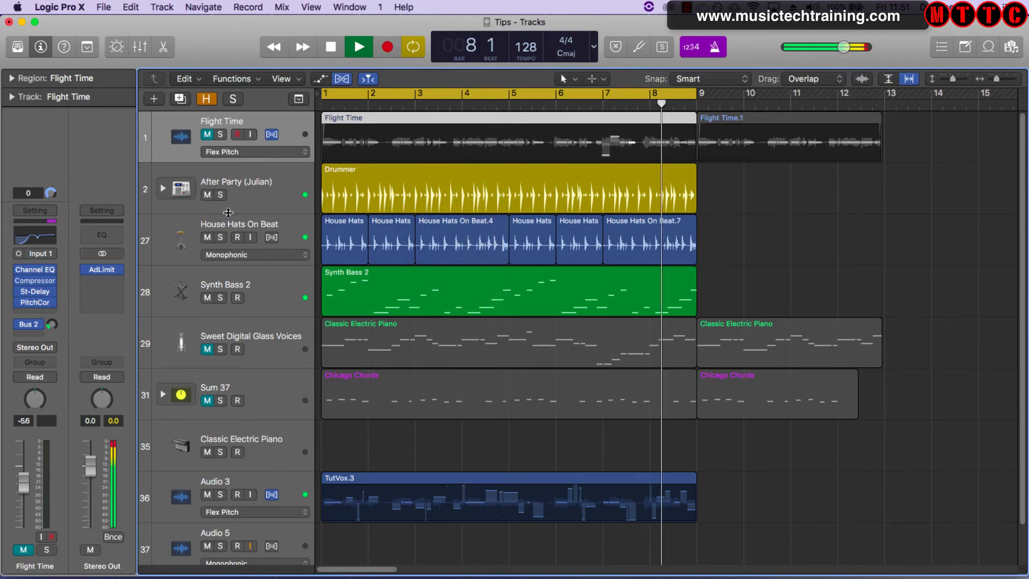
{"action": "key", "text": "space"}
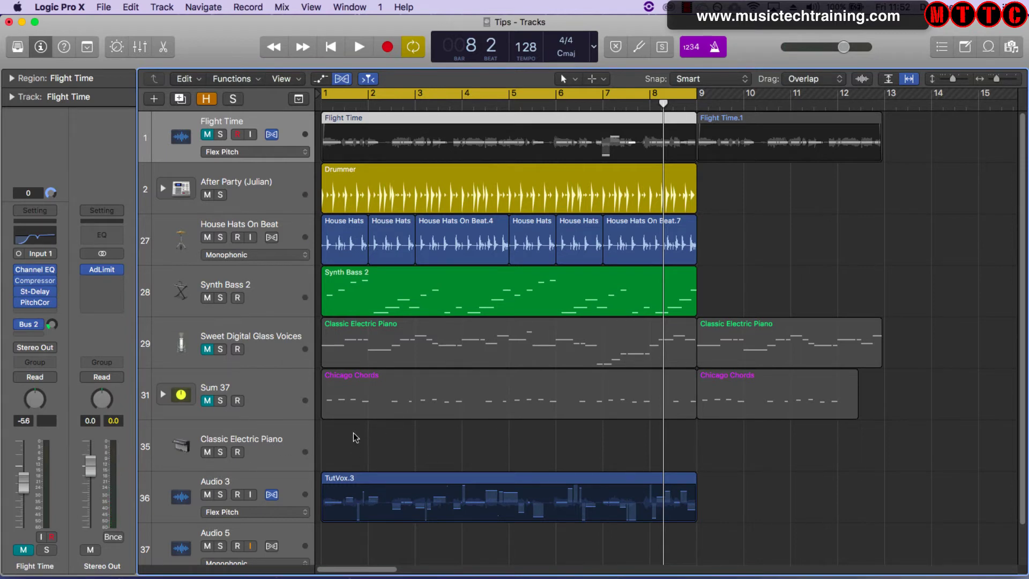
Move the eight-bar melody region from Sweet Digital Glass Voices onto the Classic Electric Piano track and mute Audio 3
{"action": "left_click", "coordinate": [419, 344]}
{"action": "left_click_drag", "start_coordinate": [418, 345], "coordinate": [373, 444]}
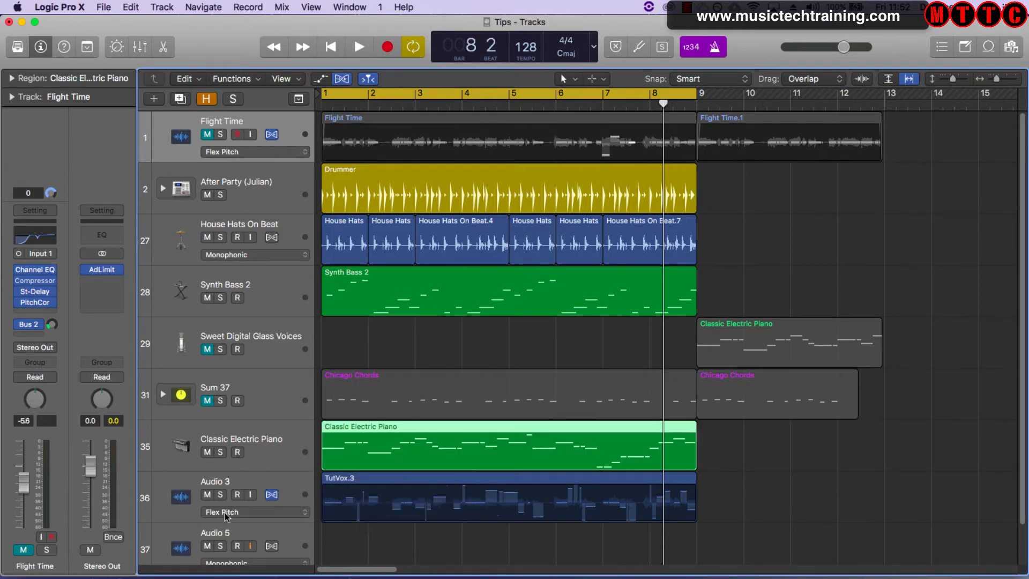
{"action": "left_click", "coordinate": [208, 494]}
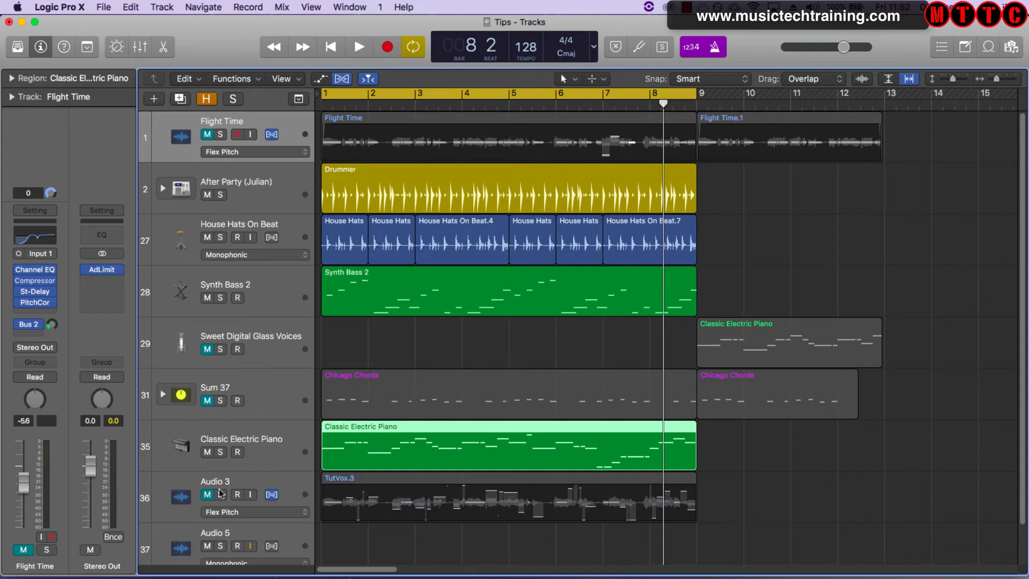
Play the Classic Electric Piano melody with the drums and bass, and view its notes in the Piano Roll
{"action": "left_click", "coordinate": [291, 436]}
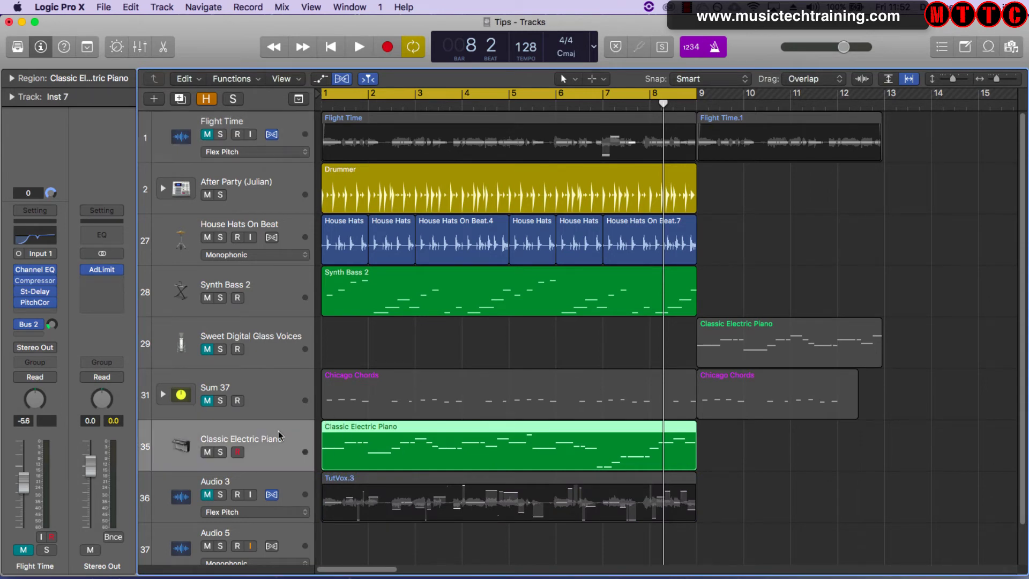
{"action": "key", "text": "space"}
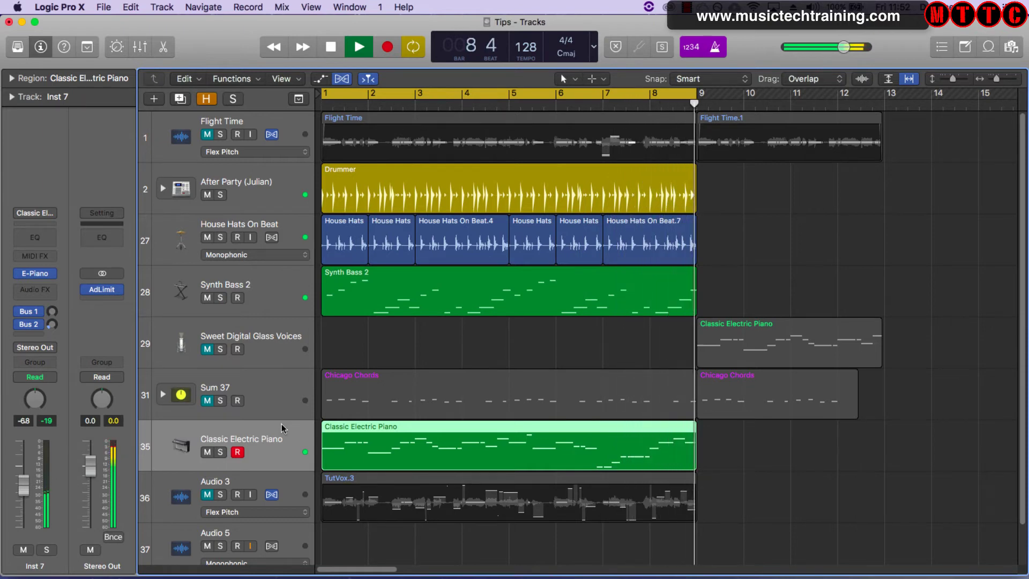
{"action": "key", "text": "space"}
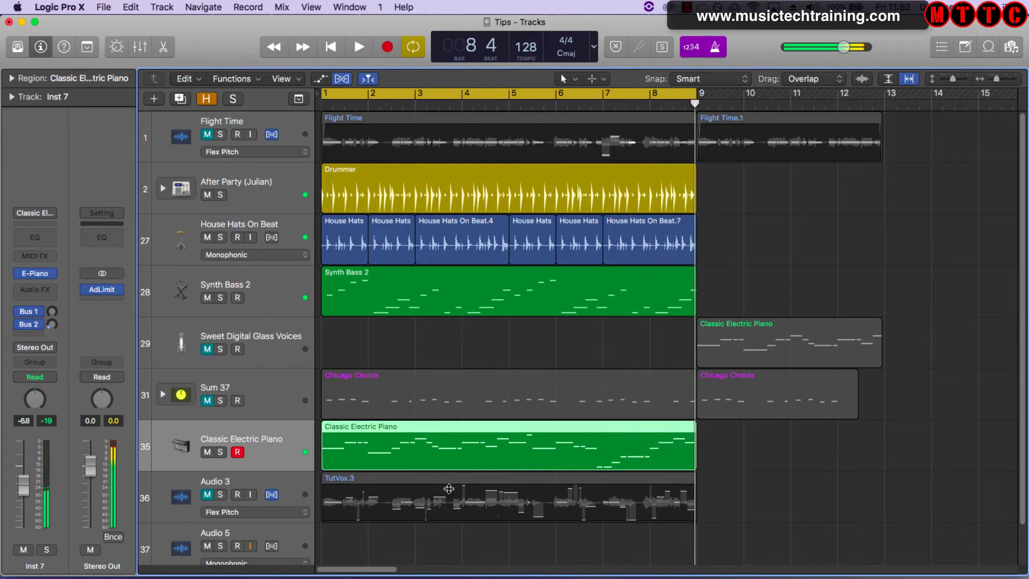
{"action": "double_click", "coordinate": [449, 457]}
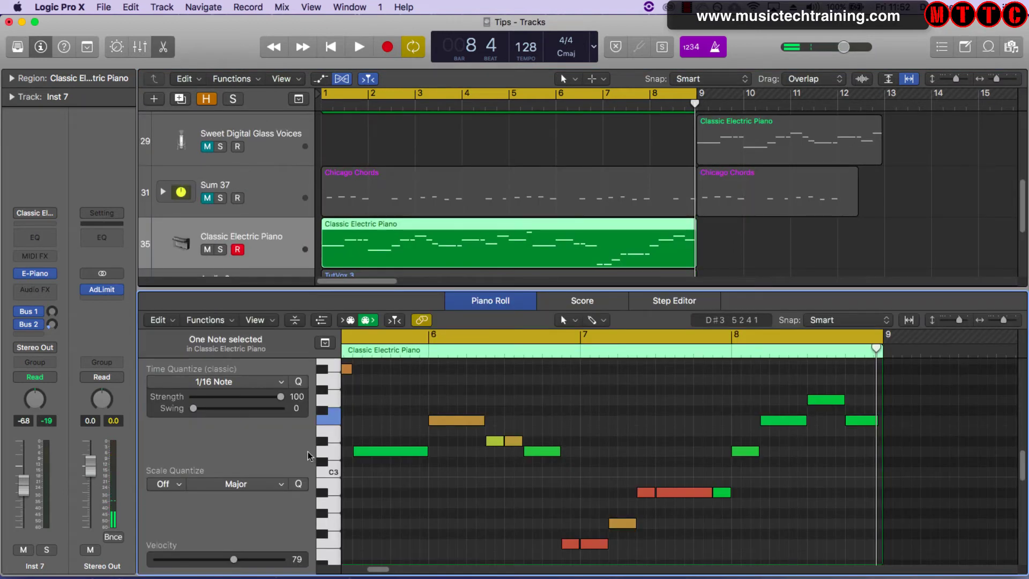
{"action": "key", "text": "e"}
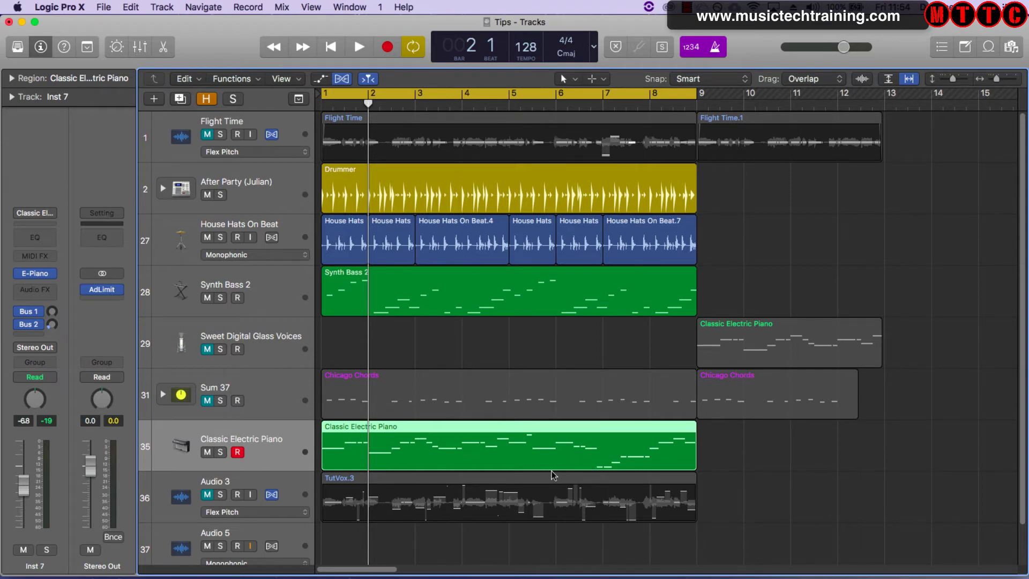
Solo the Classic Electric Piano and Audio 3 tracks, and open TutVox.3 in the Flex Pitch track editor
{"action": "key", "text": "ctrl+s"}
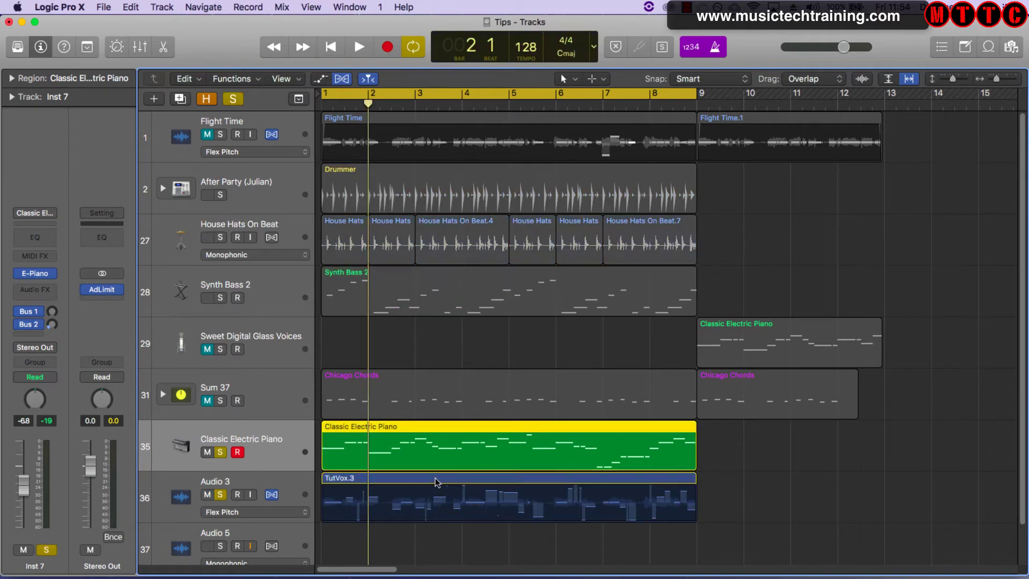
{"action": "left_click", "coordinate": [437, 479]}
{"action": "double_click", "coordinate": [436, 478]}
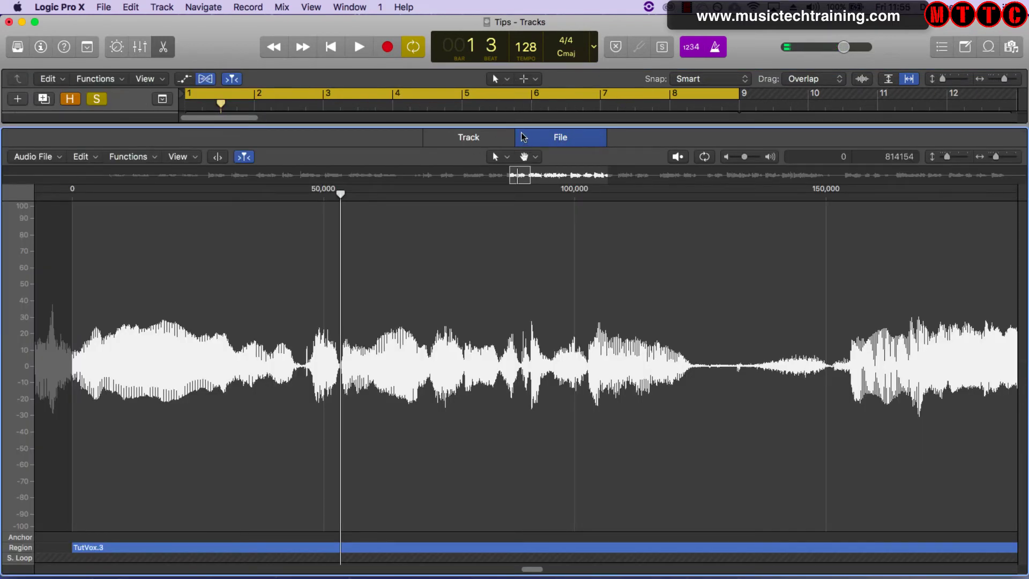
{"action": "left_click", "coordinate": [468, 138]}
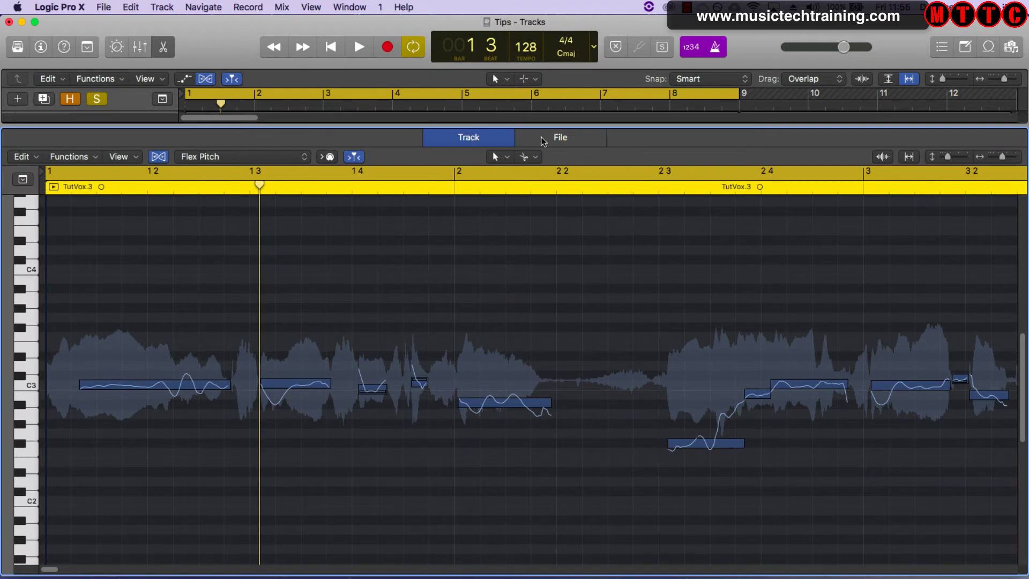
Play the vocal's opening and extend the first C3 note's start back to the beginning of bar 1
{"action": "mouse_move", "coordinate": [204, 381]}
{"action": "key", "text": "space"}
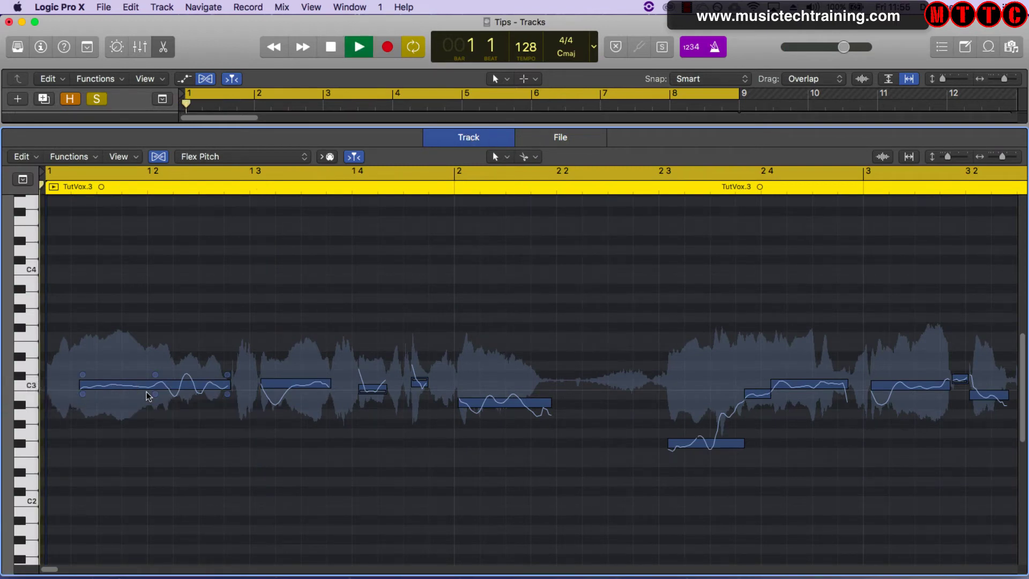
{"action": "key", "text": "space"}
{"action": "key", "text": "space"}
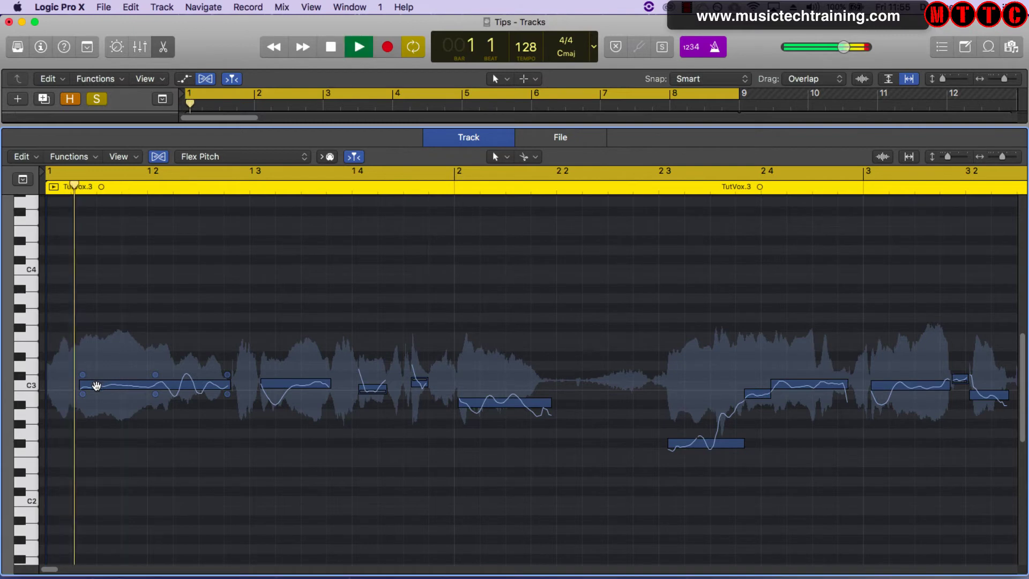
{"action": "key", "text": "space"}
{"action": "left_click", "coordinate": [83, 386]}
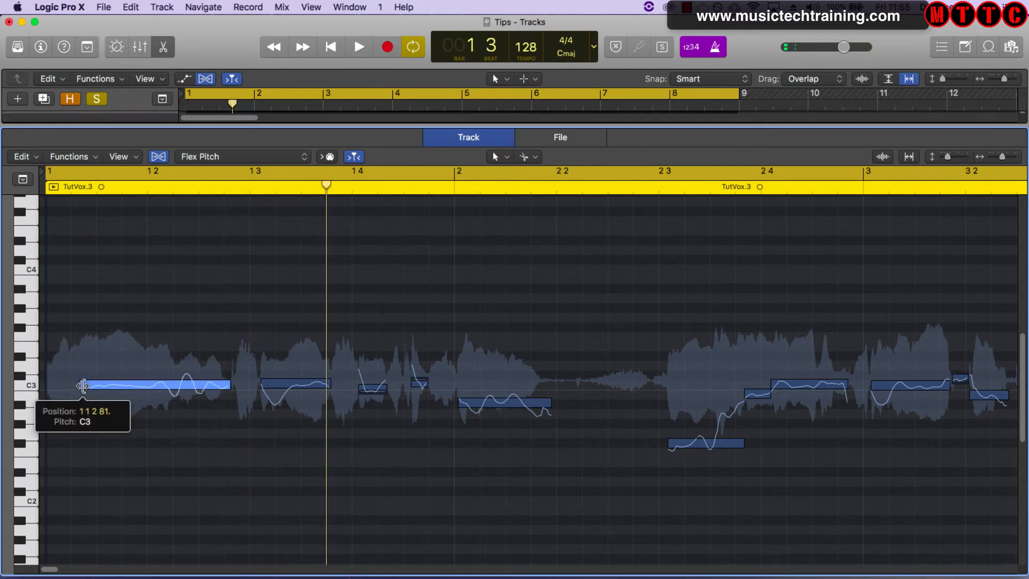
{"action": "left_click_drag", "start_coordinate": [83, 385], "coordinate": [47, 385]}
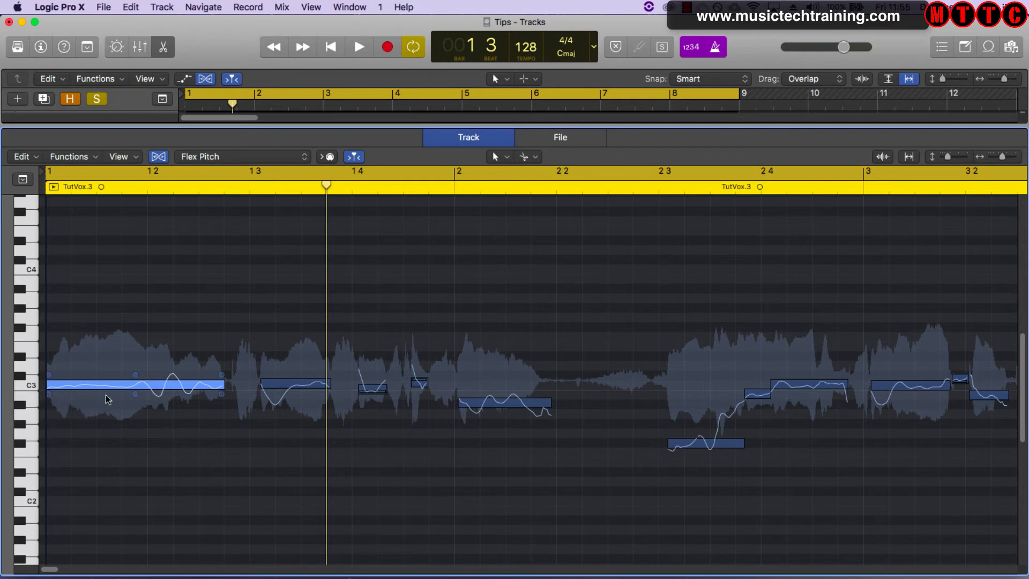
Audition the extended first vocal note from the start of the region
{"action": "key", "text": "shift+space"}
{"action": "key", "text": "space"}
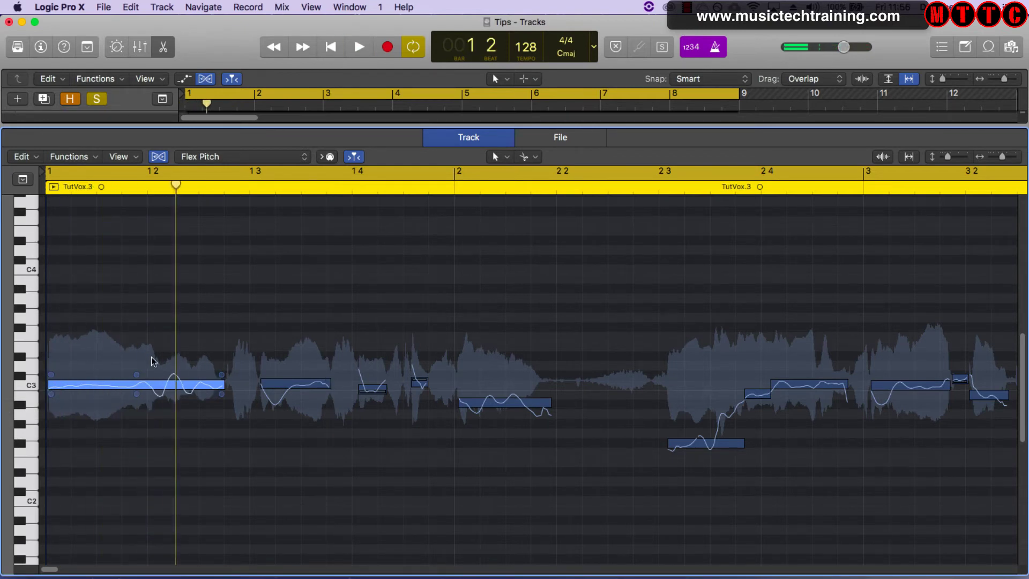
{"action": "key", "text": "shift+space"}
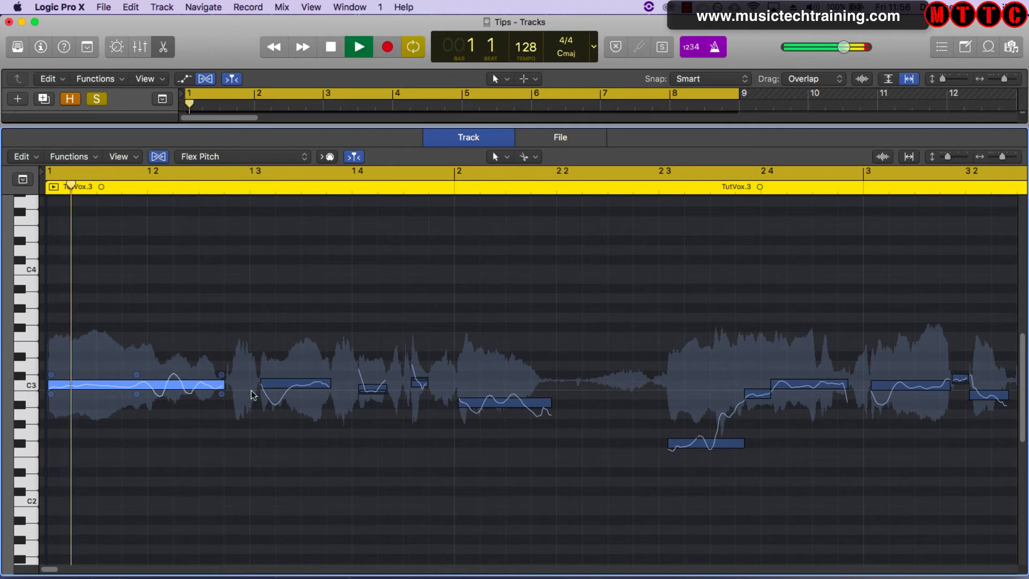
{"action": "key", "text": "space"}
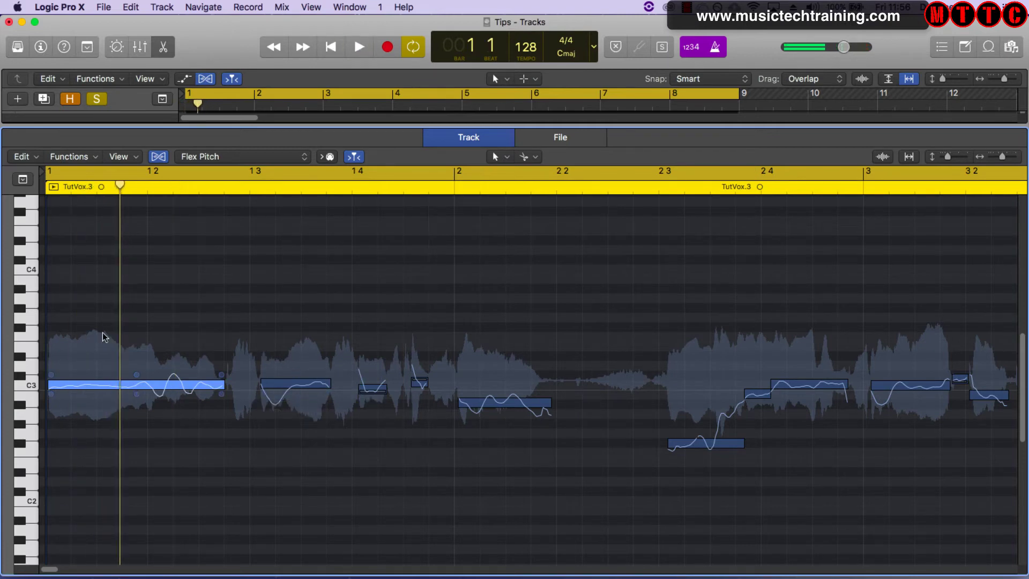
Show the local inspector and set Pitch Correction to 100 for all notes of the vocal
{"action": "left_click", "coordinate": [129, 157]}
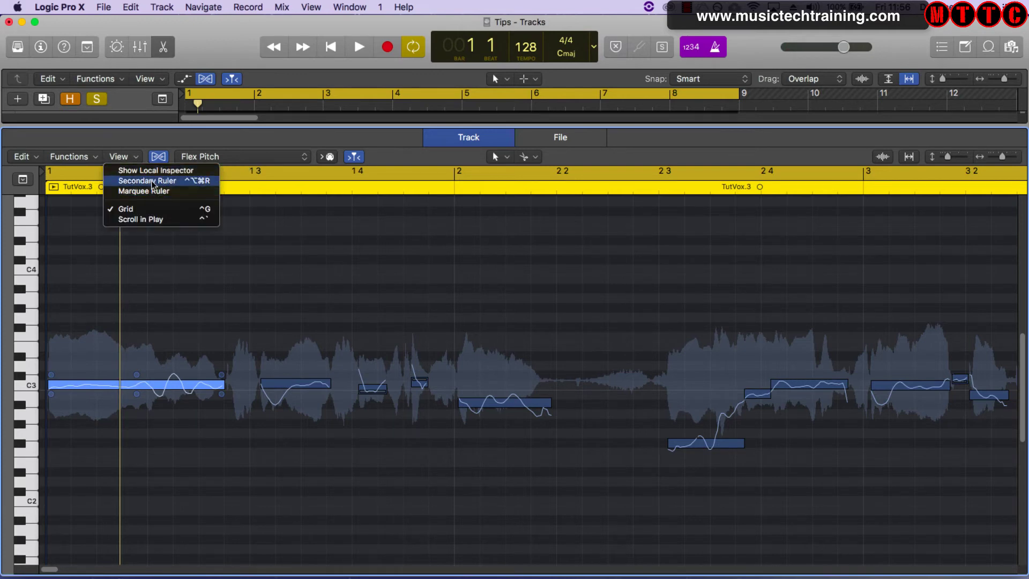
{"action": "left_click", "coordinate": [155, 171]}
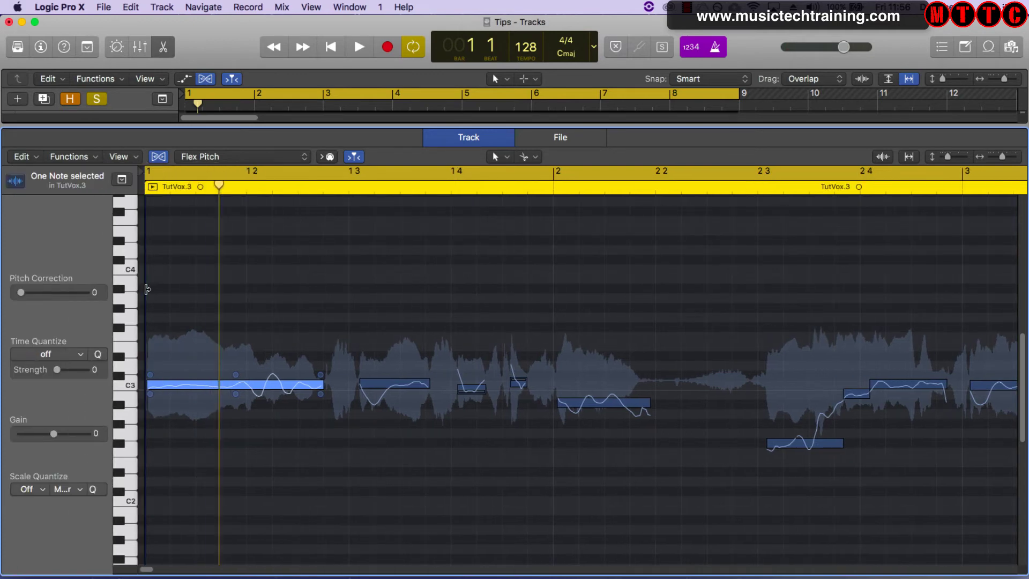
{"action": "key", "text": "super+a"}
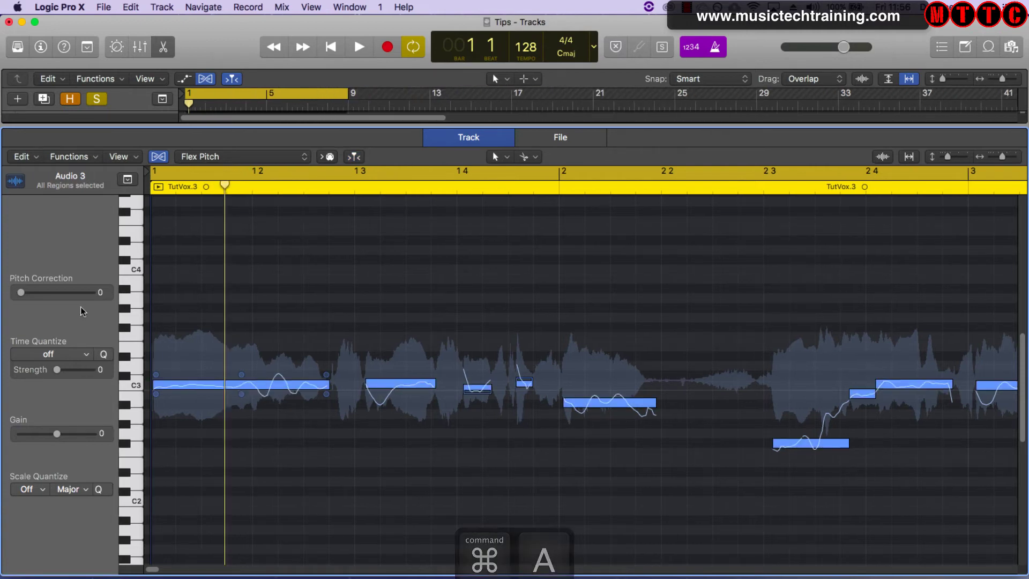
{"action": "left_click_drag", "start_coordinate": [22, 293], "coordinate": [105, 291]}
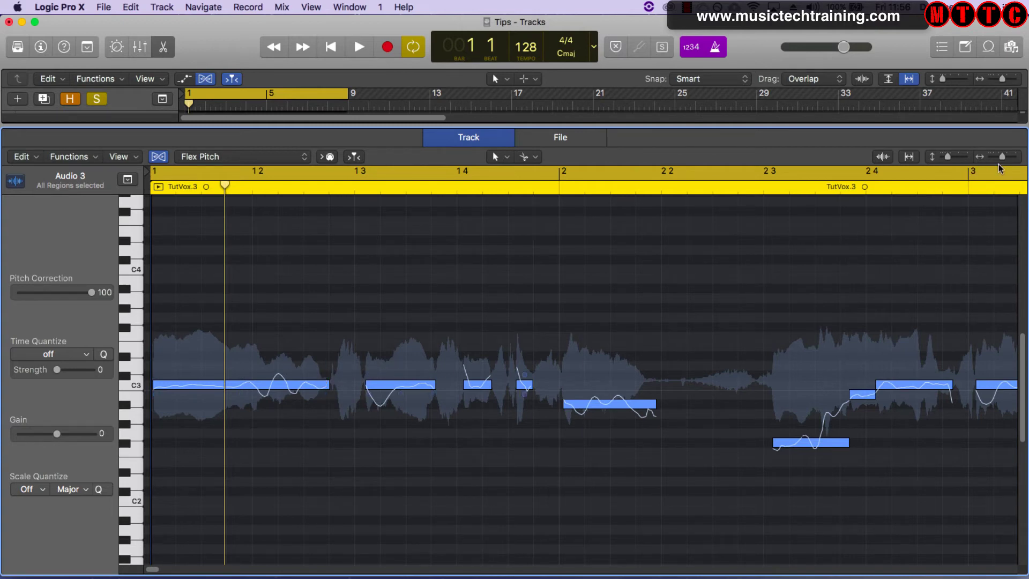
Compare the vocal's note pitches by setting Pitch Correction to 0 and back to 100
{"action": "left_click_drag", "start_coordinate": [1003, 160], "coordinate": [999, 161]}
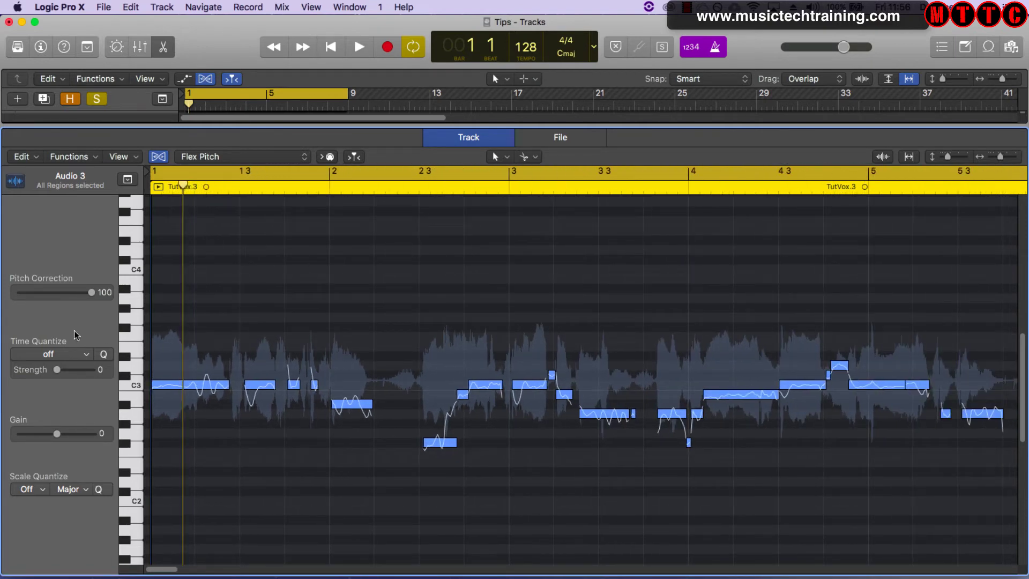
{"action": "left_click_drag", "start_coordinate": [92, 293], "coordinate": [6, 293]}
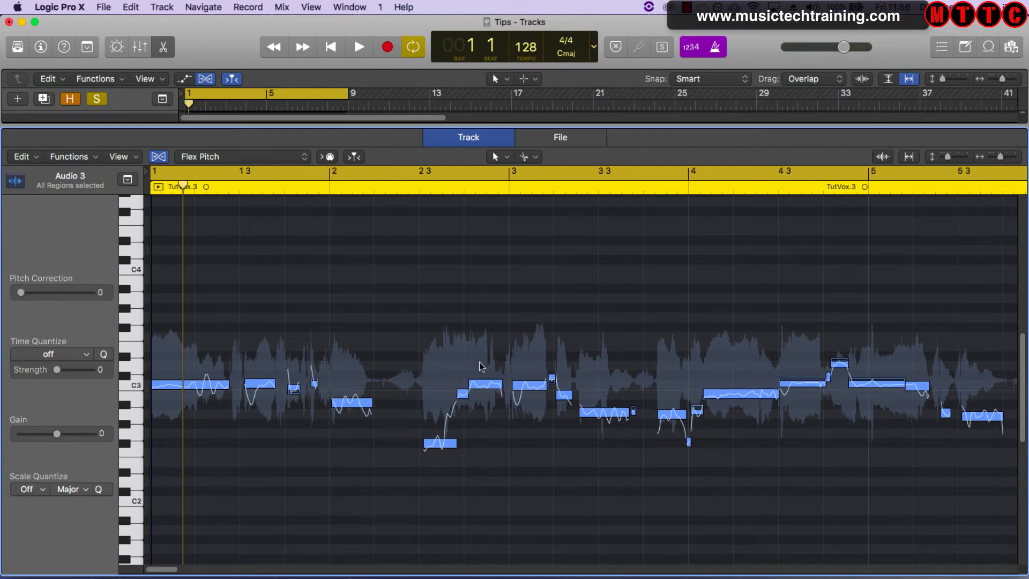
{"action": "mouse_move", "coordinate": [810, 381]}
{"action": "left_click_drag", "start_coordinate": [22, 294], "coordinate": [129, 300]}
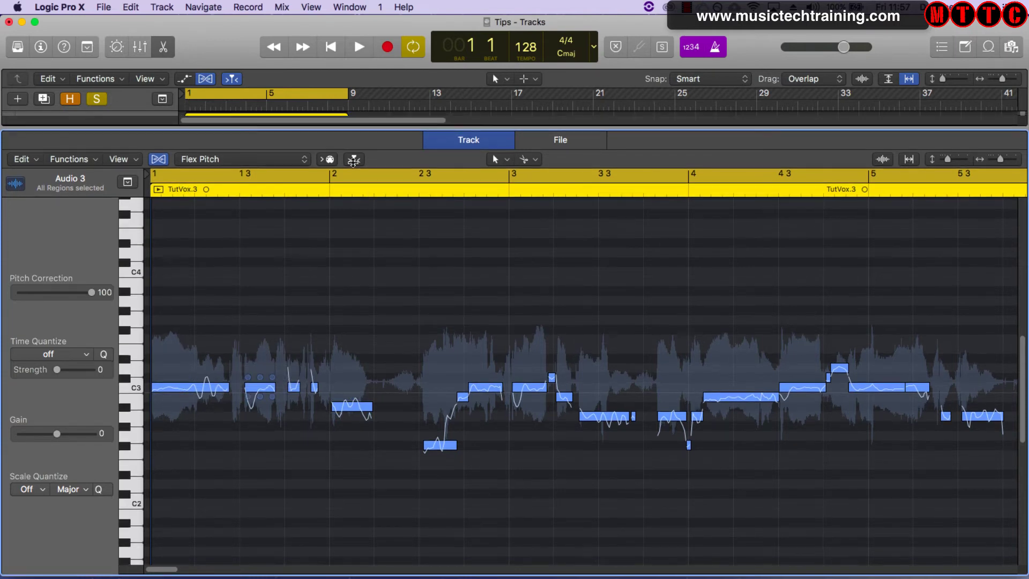
Close the editor and shorten the cycle range to bar 1 only
{"action": "left_click_drag", "start_coordinate": [349, 124], "coordinate": [359, 277]}
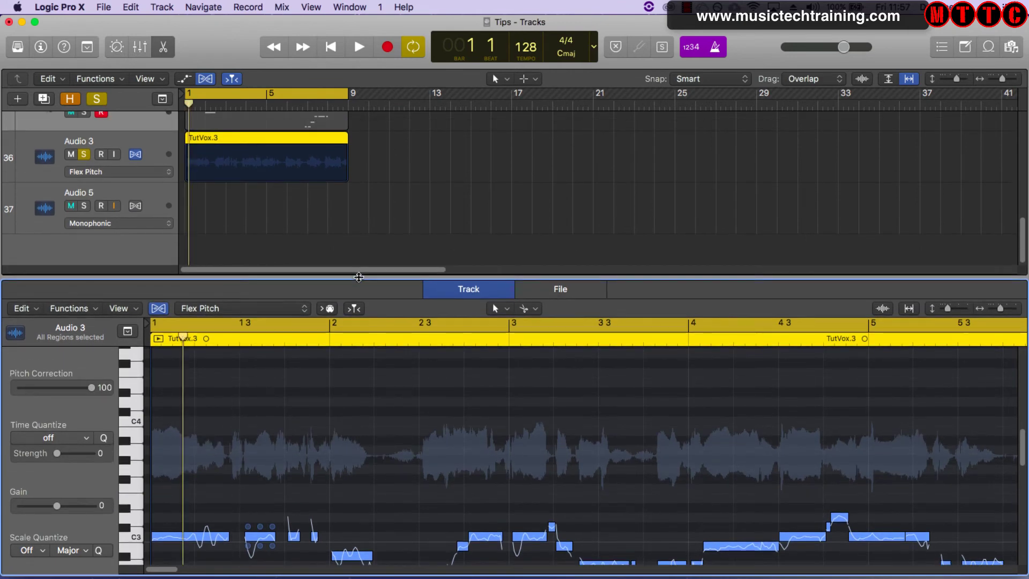
{"action": "key", "text": "e"}
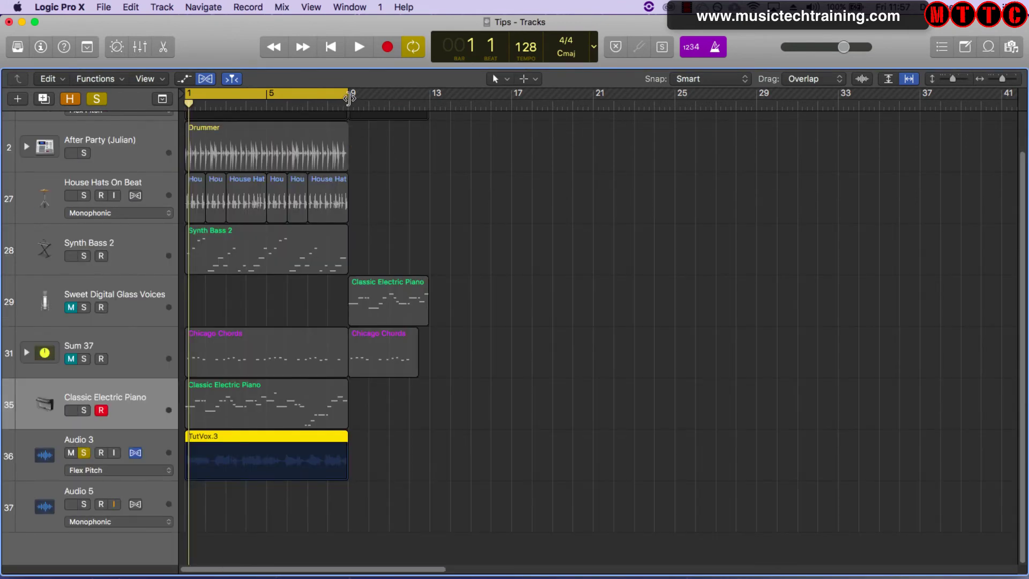
{"action": "left_click_drag", "start_coordinate": [348, 94], "coordinate": [207, 94]}
{"action": "key", "text": "super+Right"}
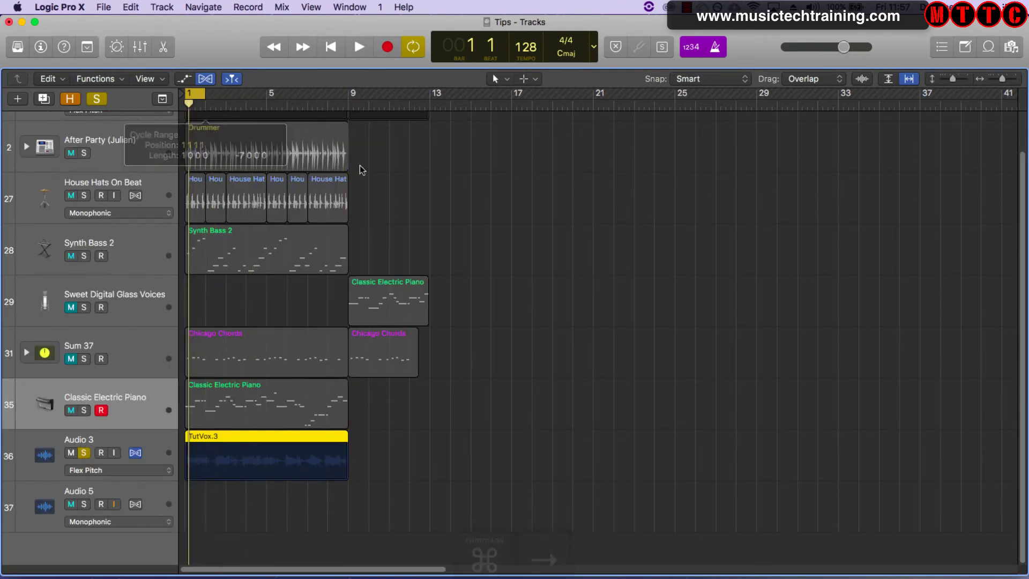
Solo the Classic Electric Piano instead of Audio 3 and play the melody's first bar
{"action": "key", "text": "space"}
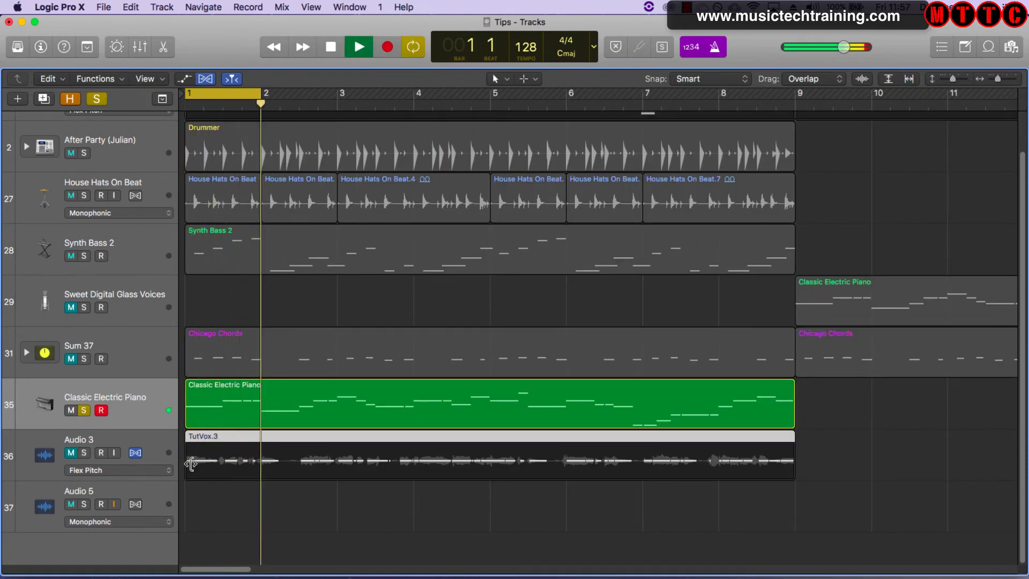
{"action": "key", "text": "space"}
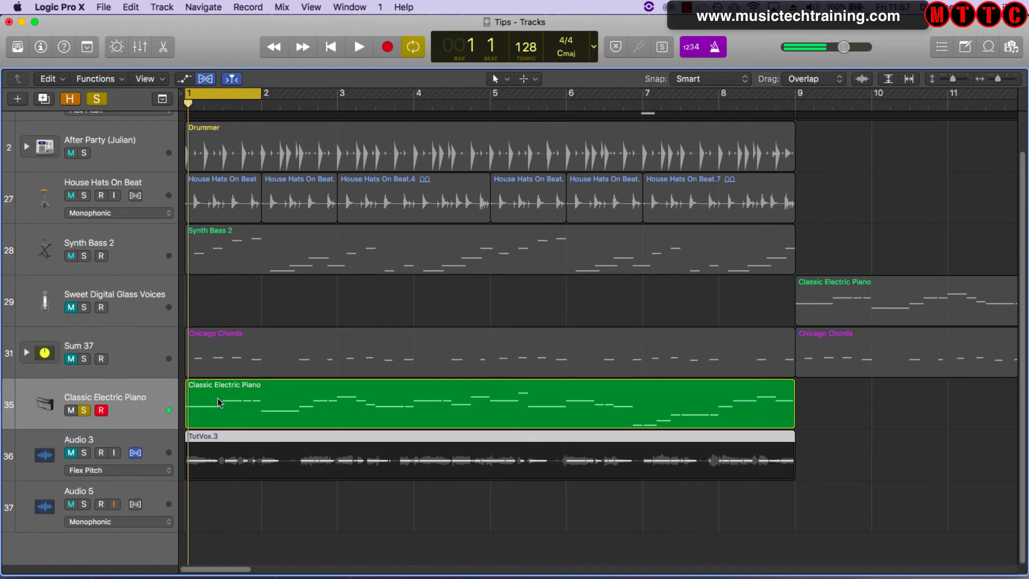
{"action": "key", "text": "space"}
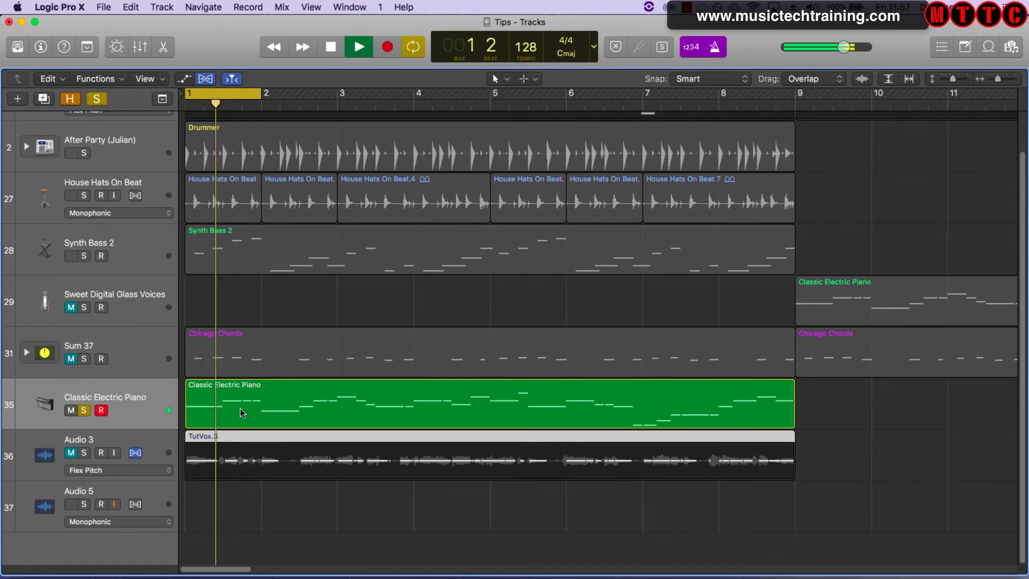
{"action": "key", "text": "space"}
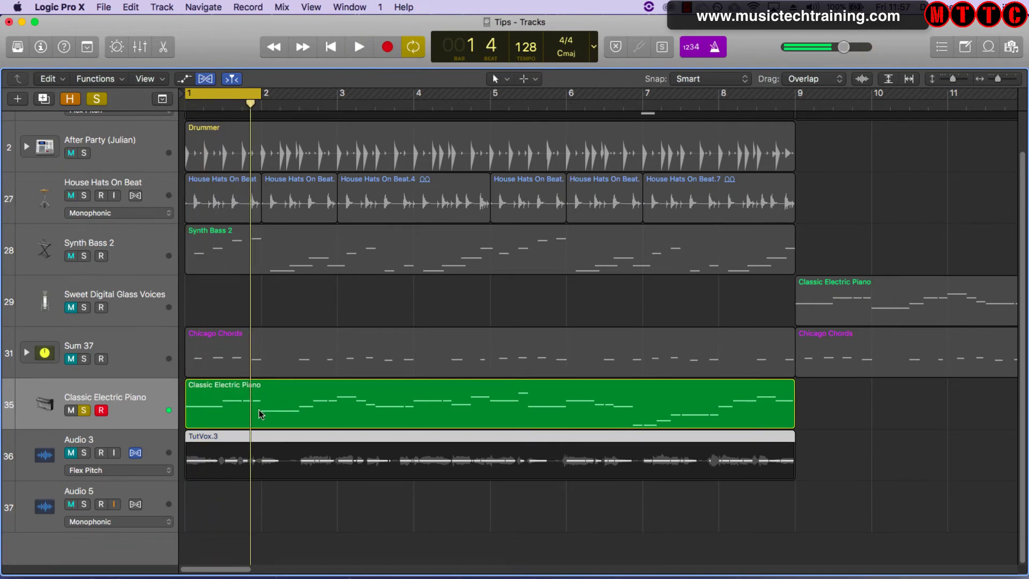
Solo Audio 3 instead of the Classic Electric Piano and open TutVox.3 in the Flex Pitch track editor
{"action": "left_click", "coordinate": [84, 453]}
{"action": "left_click", "coordinate": [83, 410]}
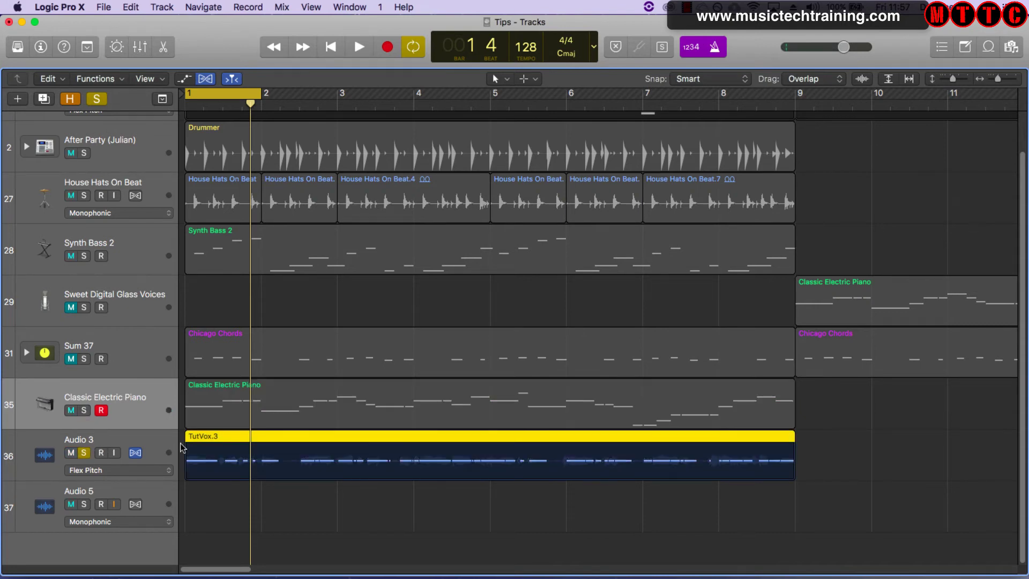
{"action": "double_click", "coordinate": [217, 456]}
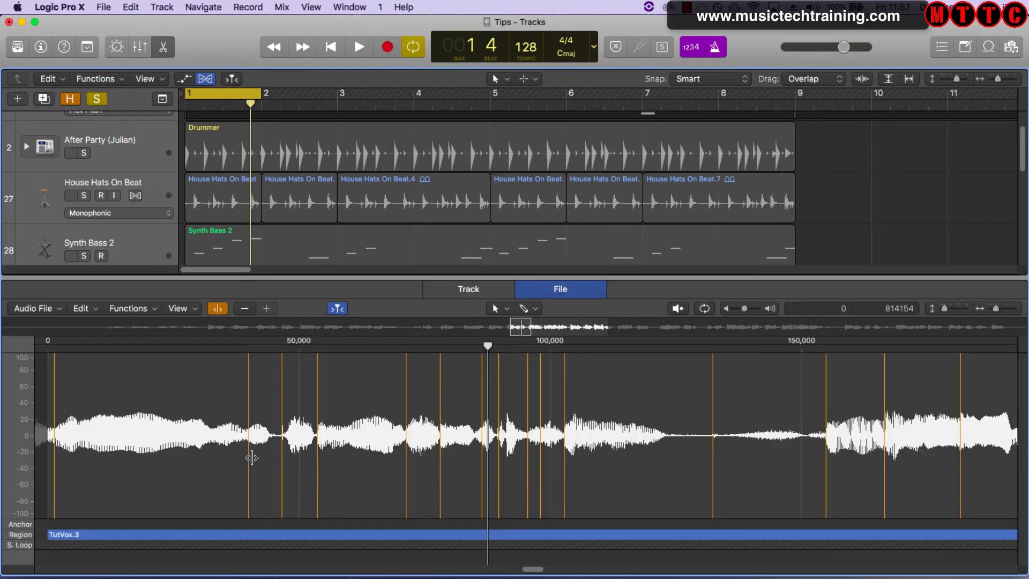
{"action": "left_click", "coordinate": [469, 289]}
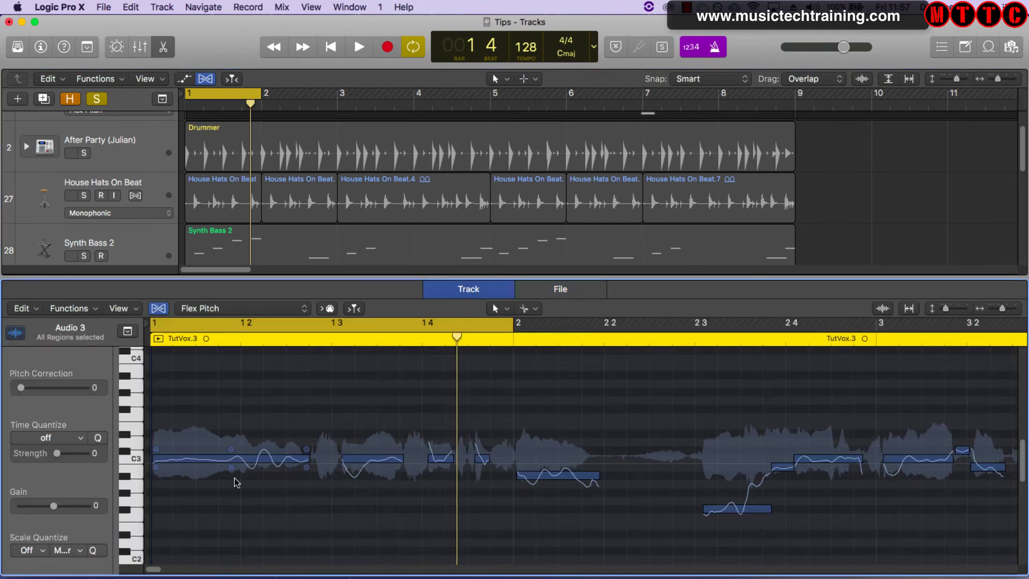
Raise the first vocal note two semitones from C3 to D3 and audition it
{"action": "left_click", "coordinate": [242, 459]}
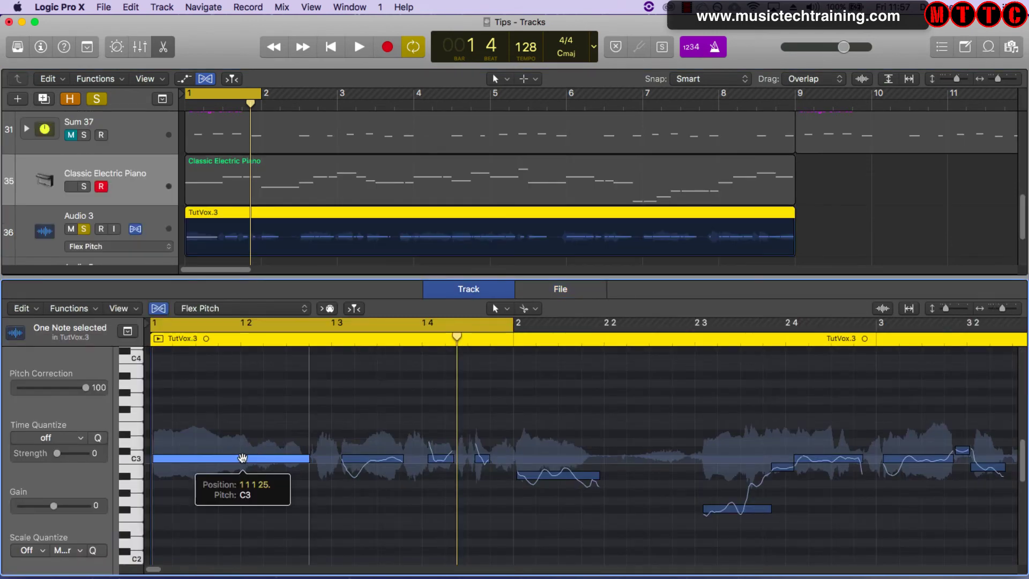
{"action": "left_click_drag", "start_coordinate": [242, 459], "coordinate": [241, 439]}
{"action": "key", "text": "space"}
{"action": "key", "text": "space"}
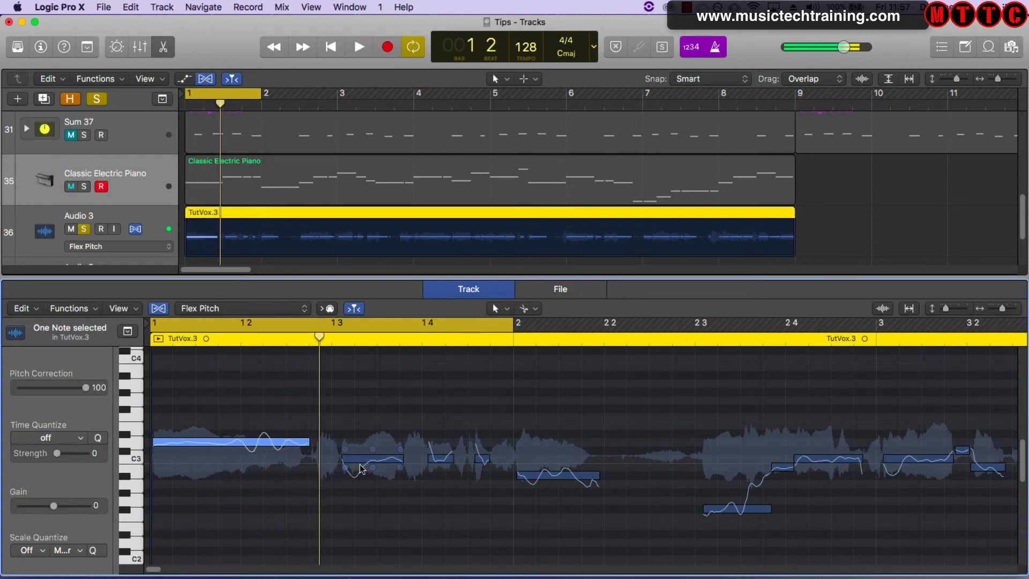
Raise the second and third vocal notes in bar 1 from C3 to F3, auditioning the cycled bar in between
{"action": "left_click_drag", "start_coordinate": [362, 459], "coordinate": [378, 412]}
{"action": "key", "text": "space"}
{"action": "key", "text": "space"}
{"action": "key", "text": "space"}
{"action": "key", "text": "space"}
{"action": "key", "text": "space"}
{"action": "key", "text": "space"}
{"action": "key", "text": "space"}
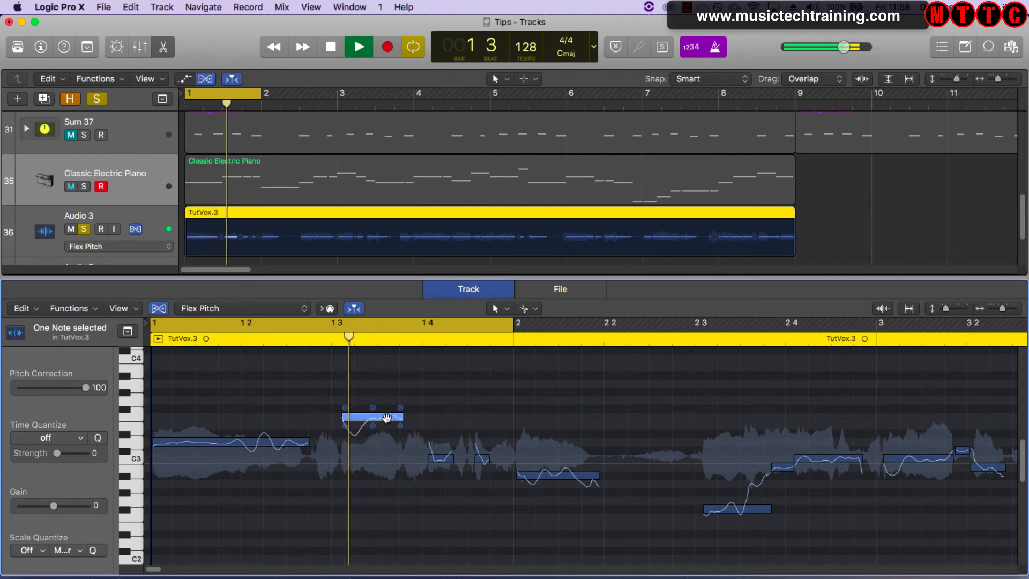
{"action": "key", "text": "space"}
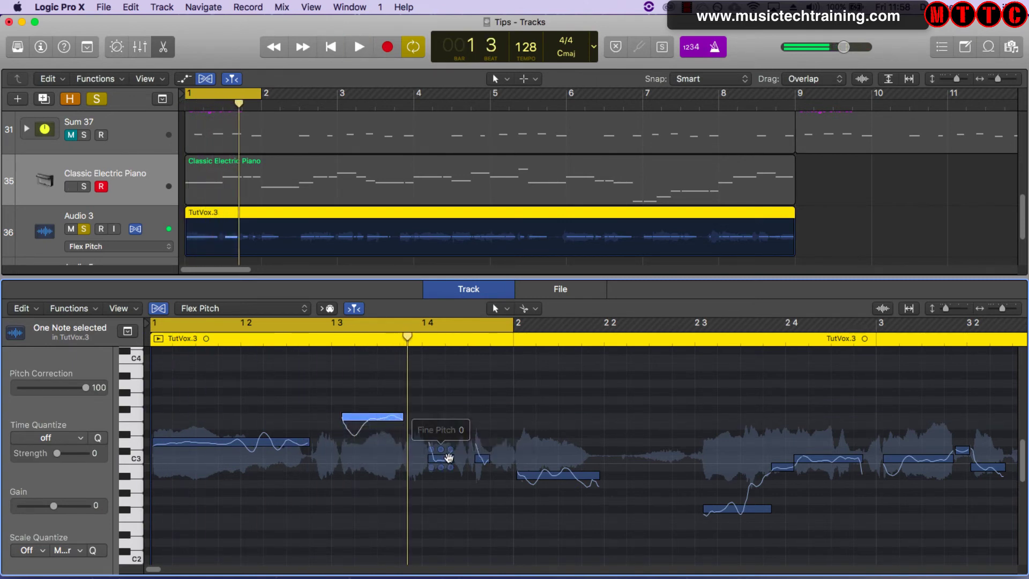
{"action": "left_click_drag", "start_coordinate": [444, 458], "coordinate": [438, 414]}
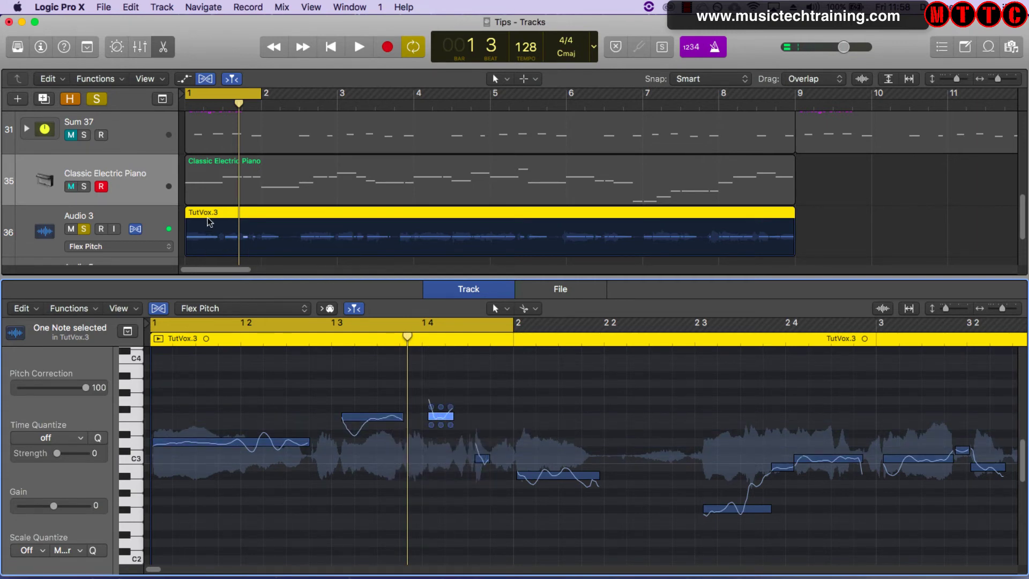
Switch the solo from Audio 3 to the Classic Electric Piano and replay bar 1 as a pitch reference
{"action": "left_click", "coordinate": [70, 186]}
{"action": "left_click", "coordinate": [82, 229]}
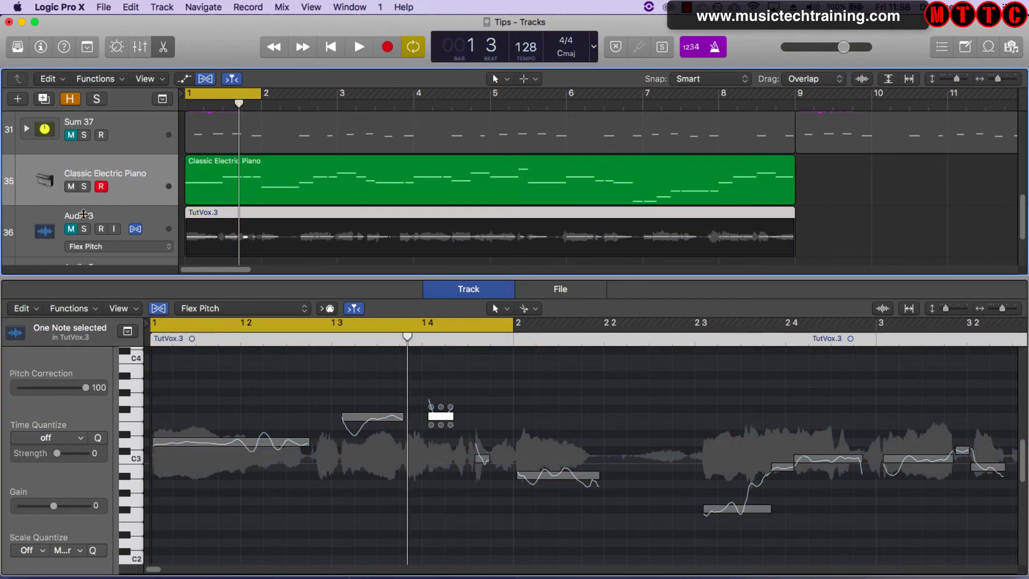
{"action": "left_click", "coordinate": [83, 187]}
{"action": "key", "text": "space"}
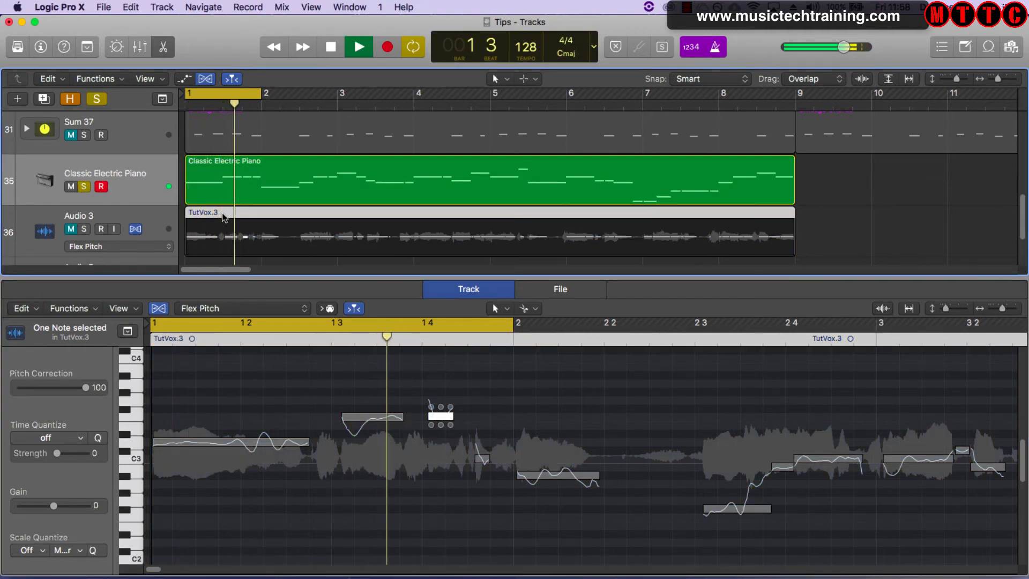
{"action": "key", "text": "space"}
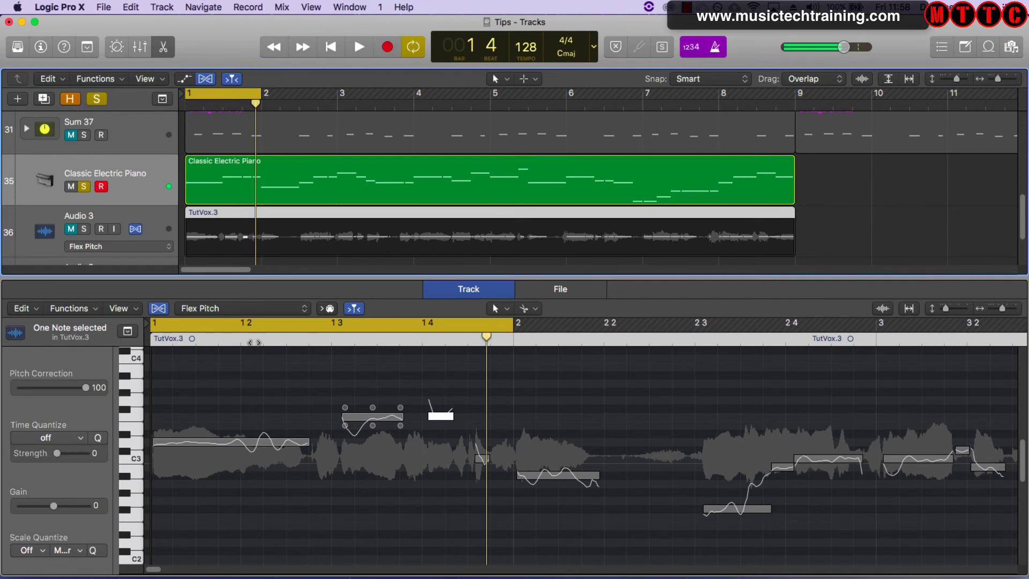
Return the solo to Audio 3 and play bar 1 of the retuned vocal to compare it with the piano
{"action": "left_click", "coordinate": [84, 229]}
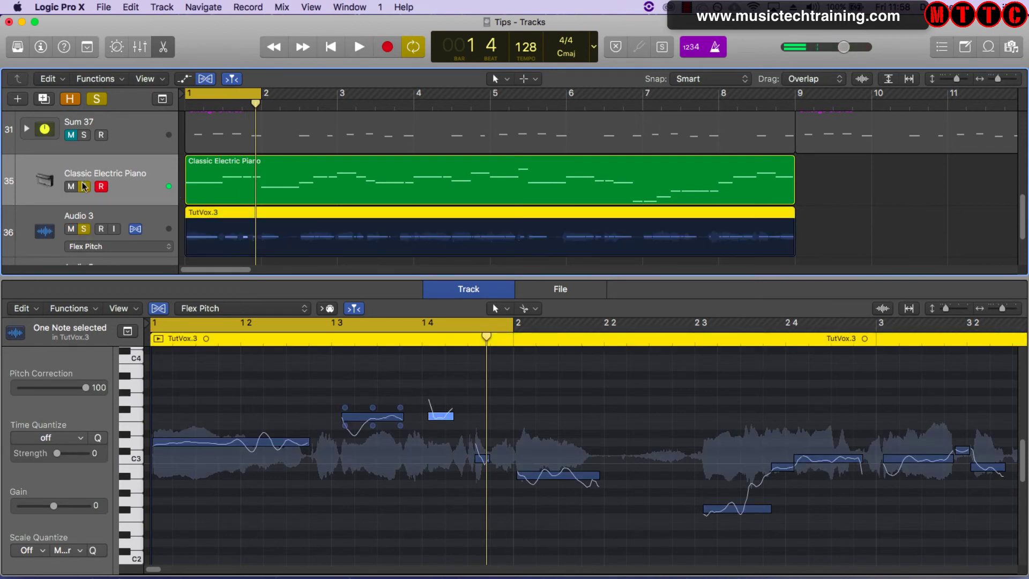
{"action": "left_click", "coordinate": [83, 186]}
{"action": "key", "text": "space"}
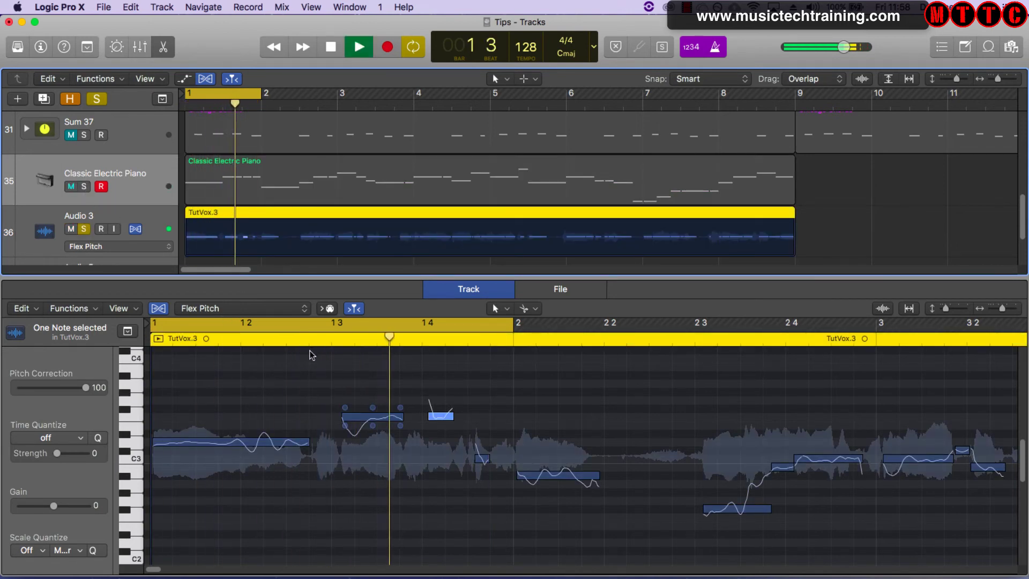
{"action": "key", "text": "space"}
{"action": "mouse_move", "coordinate": [484, 460]}
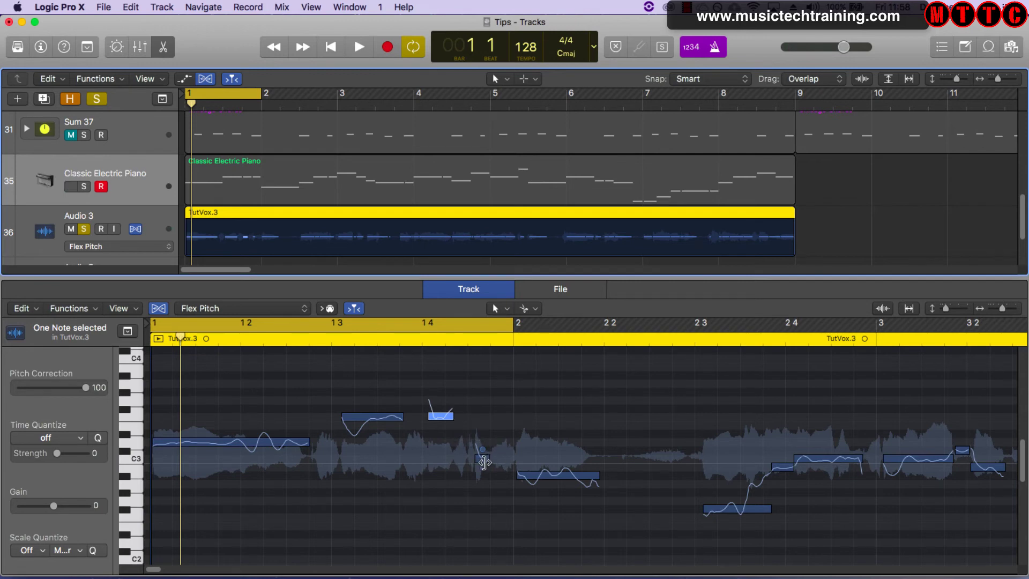
Raise the last vocal note of bar 1 from C3 to F3 and audition the bar
{"action": "left_click_drag", "start_coordinate": [483, 461], "coordinate": [478, 421]}
{"action": "key", "text": "space"}
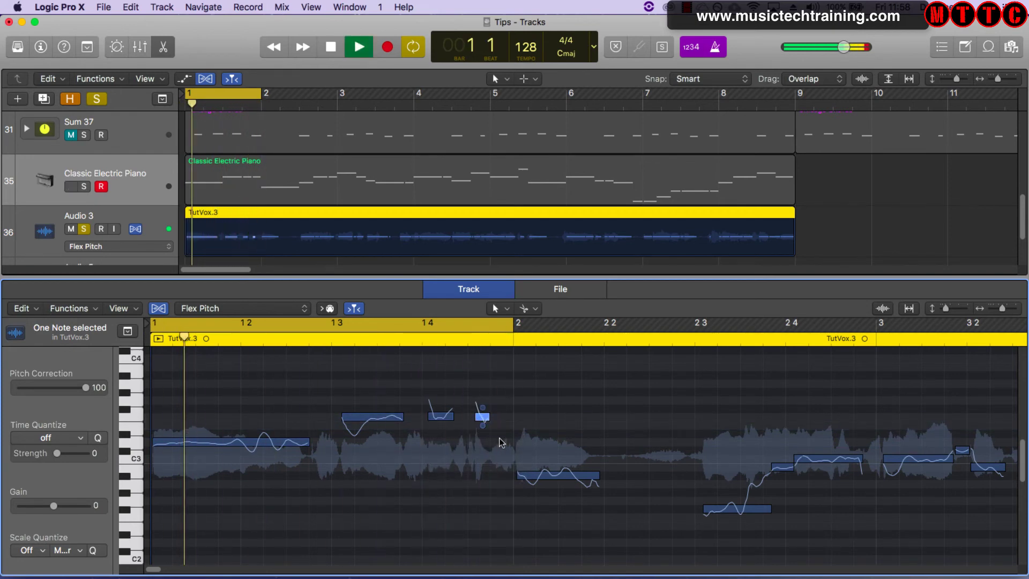
{"action": "key", "text": "space"}
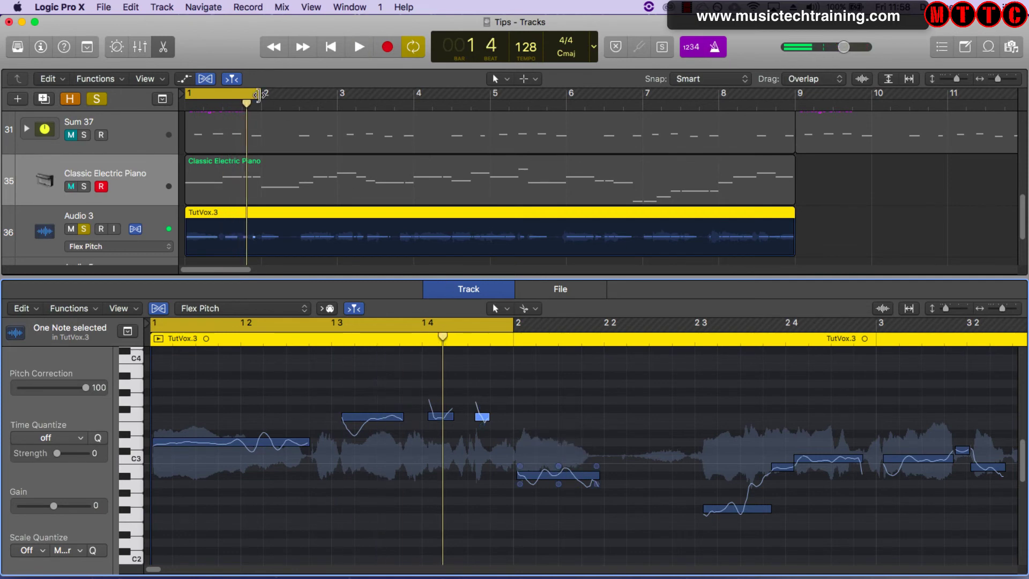
Extend the cycle range to bars 1 and 2, then raise the vocal note at the start of bar 2 to C3, auditioning before and after
{"action": "left_click_drag", "start_coordinate": [261, 99], "coordinate": [337, 112]}
{"action": "key", "text": "space"}
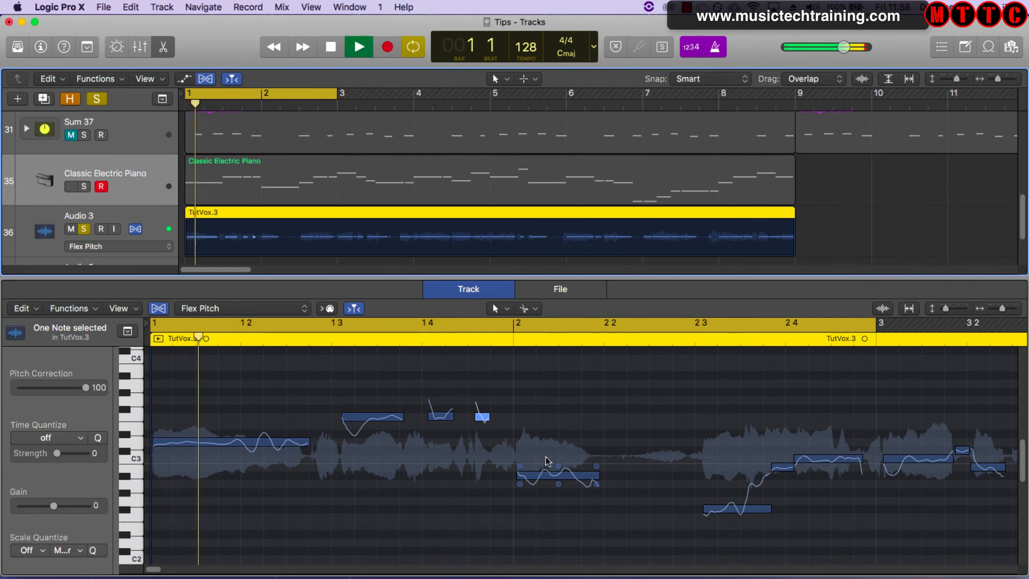
{"action": "key", "text": "space"}
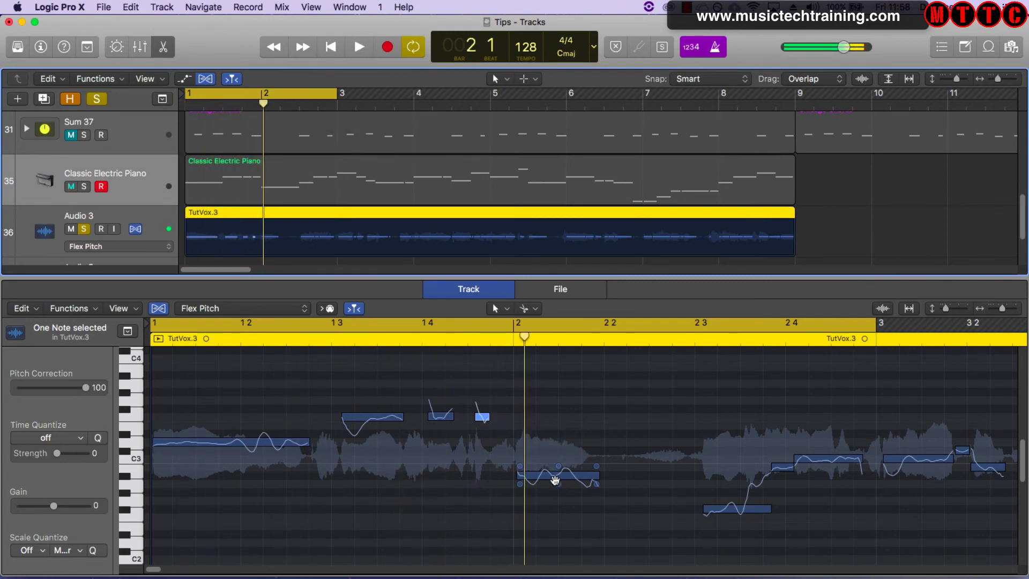
{"action": "left_click_drag", "start_coordinate": [552, 478], "coordinate": [550, 456]}
{"action": "key", "text": "space"}
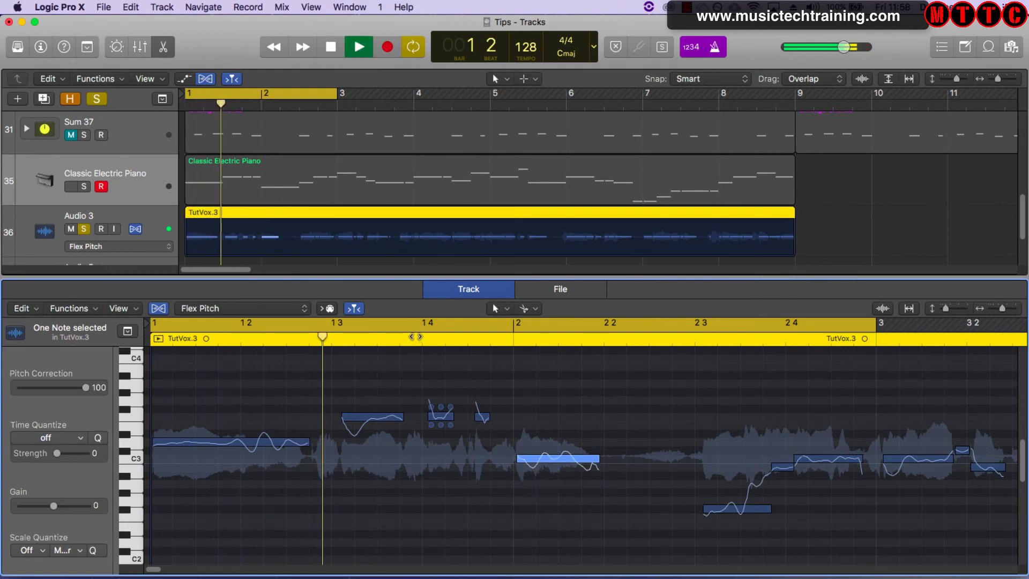
{"action": "key", "text": "space"}
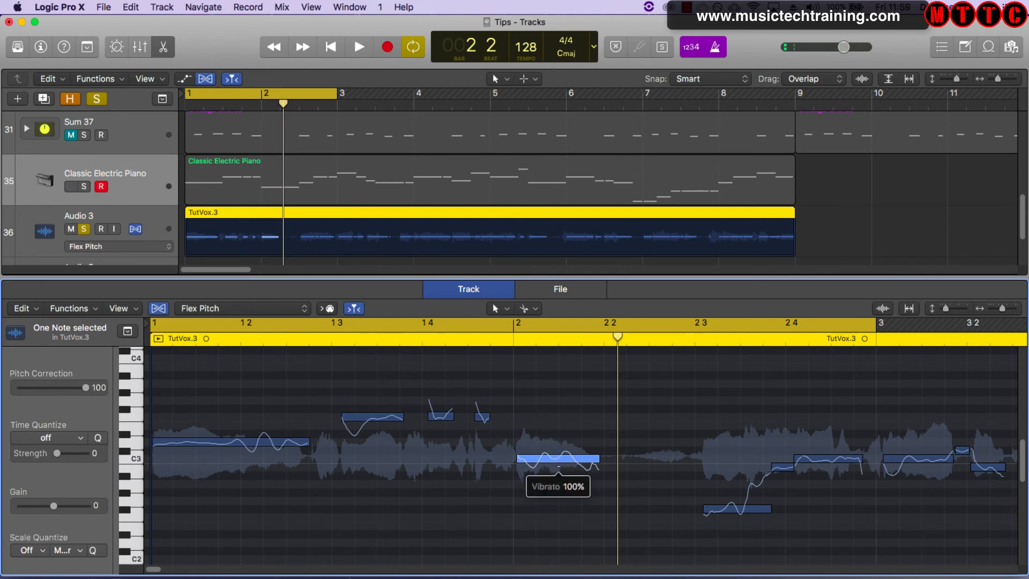
Reduce the vibrato of the first vocal note in bar 2 and audition the two cycled bars
{"action": "left_click_drag", "start_coordinate": [559, 467], "coordinate": [565, 488]}
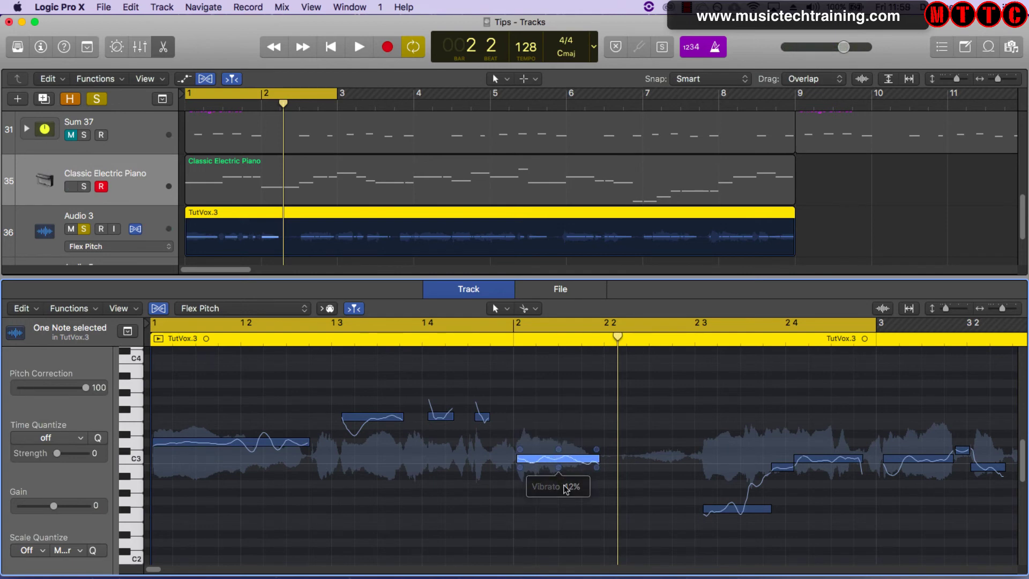
{"action": "key", "text": "space"}
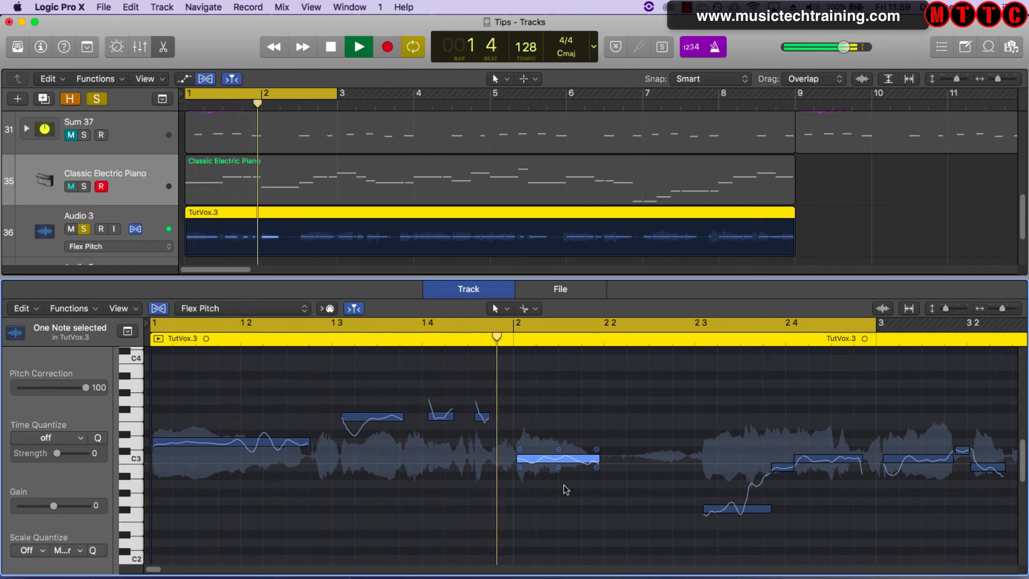
{"action": "key", "text": "space"}
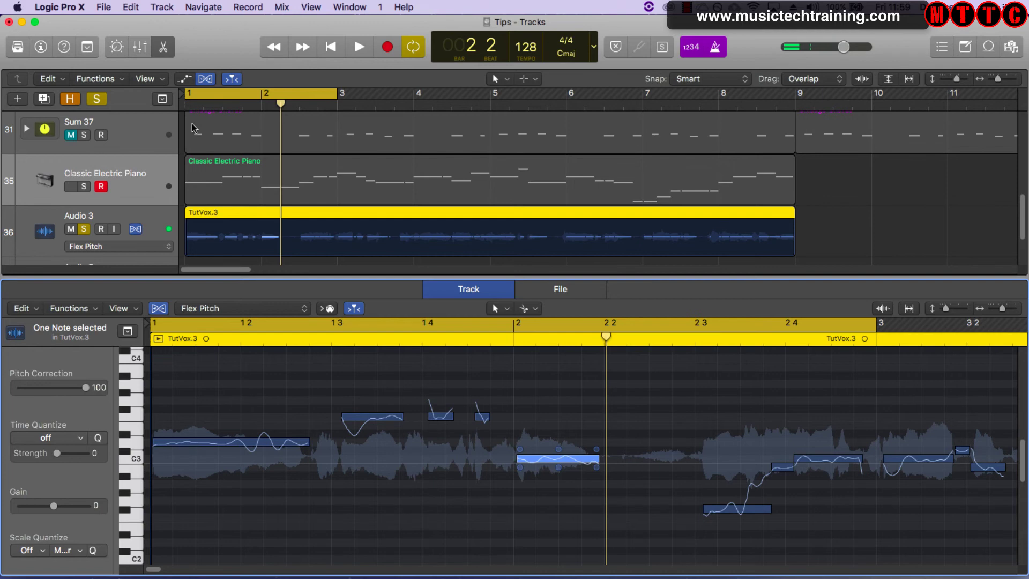
Save the project and solo the Classic Electric Piano alongside the vocal to play both melodies together over the first two bars
{"action": "key", "text": "super+s"}
{"action": "left_click", "coordinate": [84, 187]}
{"action": "key", "text": "space"}
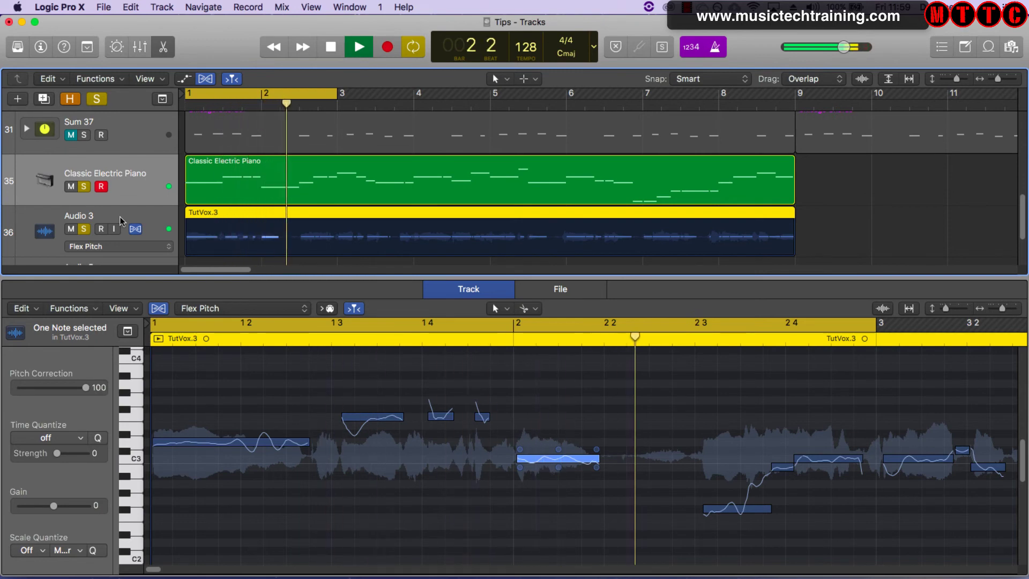
{"action": "key", "text": "space"}
Move the cycle range later and compare the Classic Electric Piano notes with the TutVox.3 vocal's Flex Pitch notes
{"action": "left_click_drag", "start_coordinate": [273, 95], "coordinate": [298, 98]}
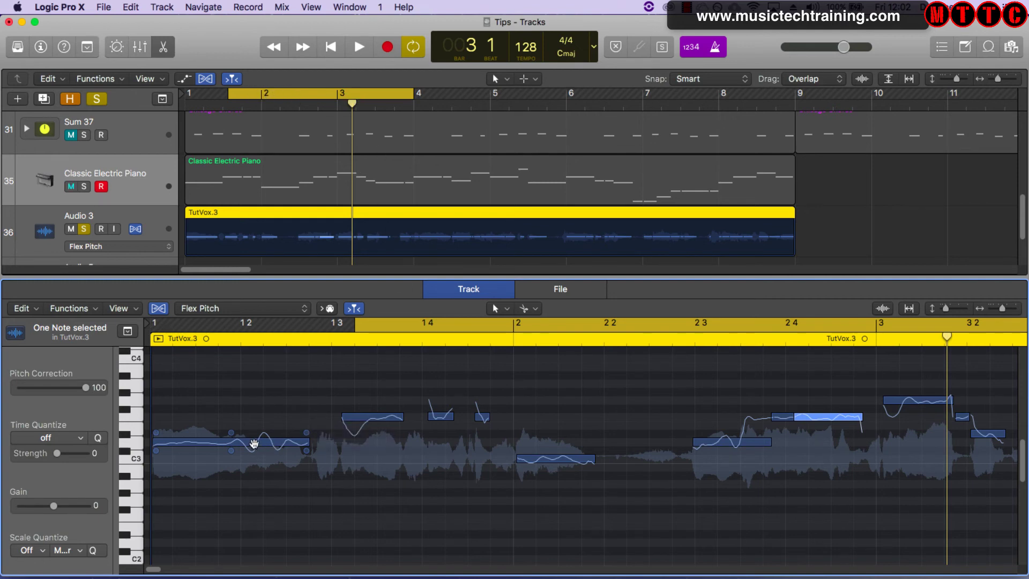
{"action": "left_click", "coordinate": [255, 172]}
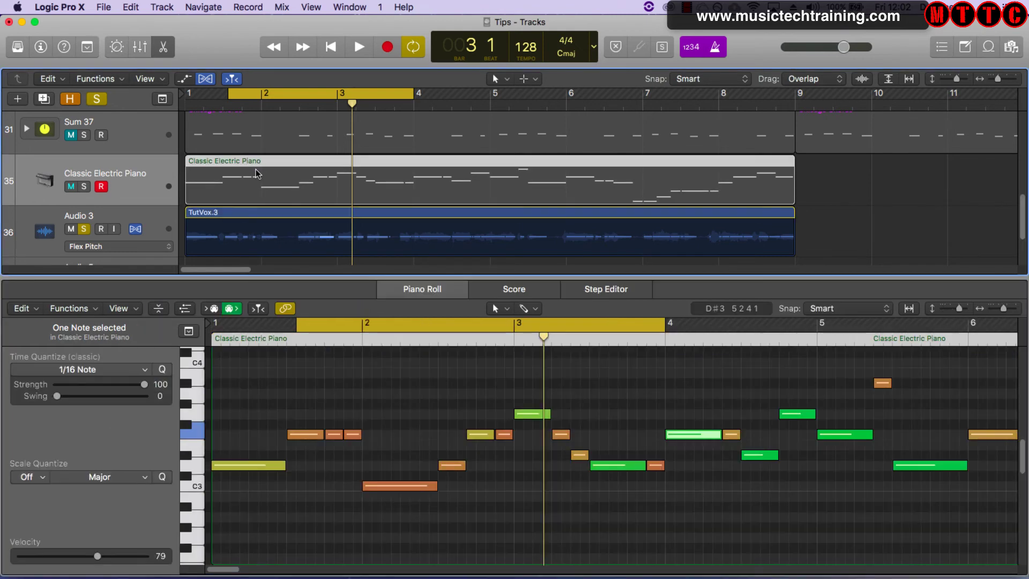
{"action": "left_click", "coordinate": [252, 240]}
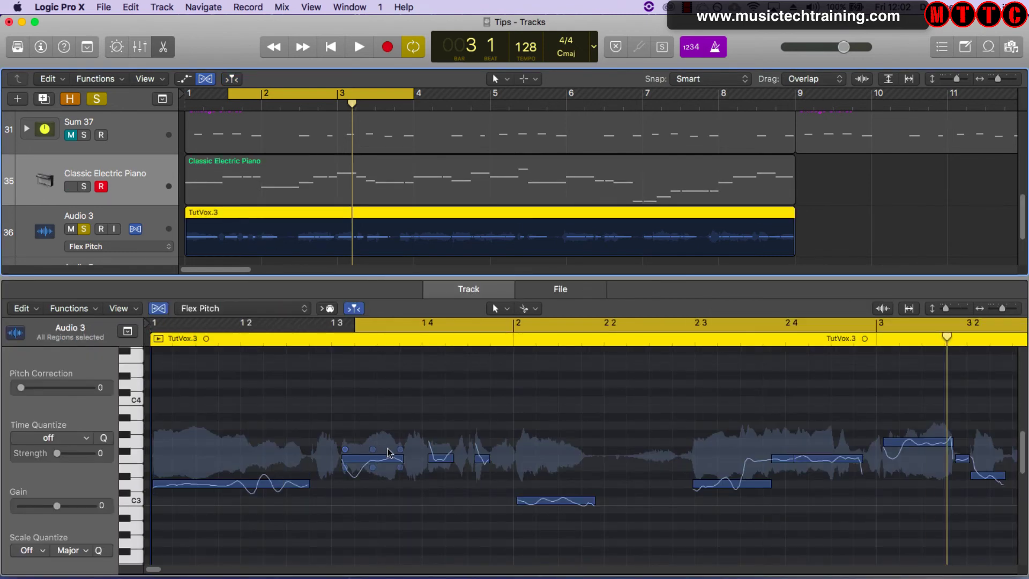
{"action": "mouse_move", "coordinate": [695, 488]}
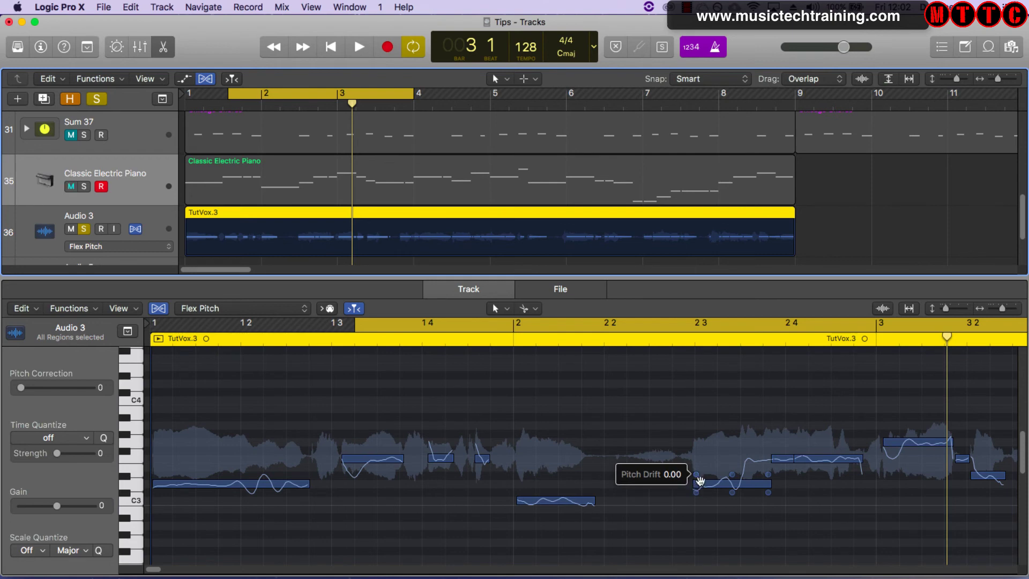
{"action": "mouse_move", "coordinate": [696, 485]}
{"action": "left_mouse_down"}
{"action": "mouse_move", "coordinate": [680, 484]}
{"action": "mouse_move", "coordinate": [696, 486]}
{"action": "left_mouse_up"}
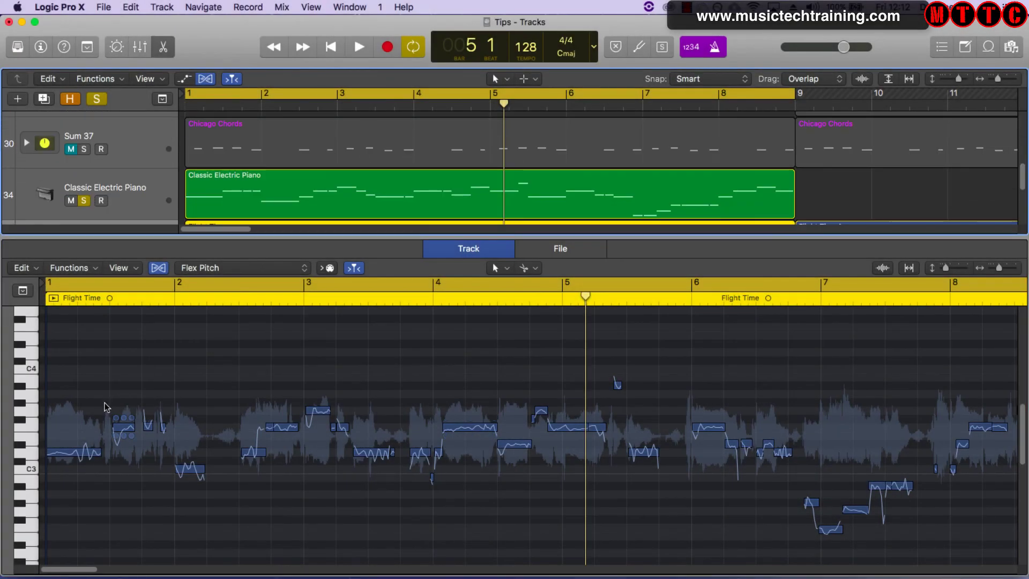
Play the eight-bar Flight Time vocal with the soloed piano, then inspect the pitch drift handles of the long note in bar 4
{"action": "key", "text": "space"}
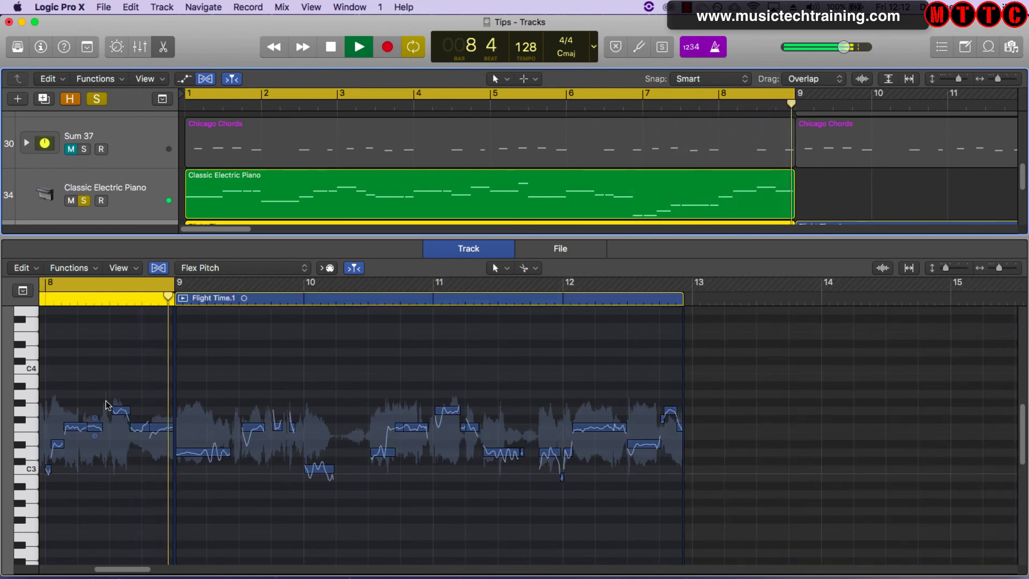
{"action": "key", "text": "space"}
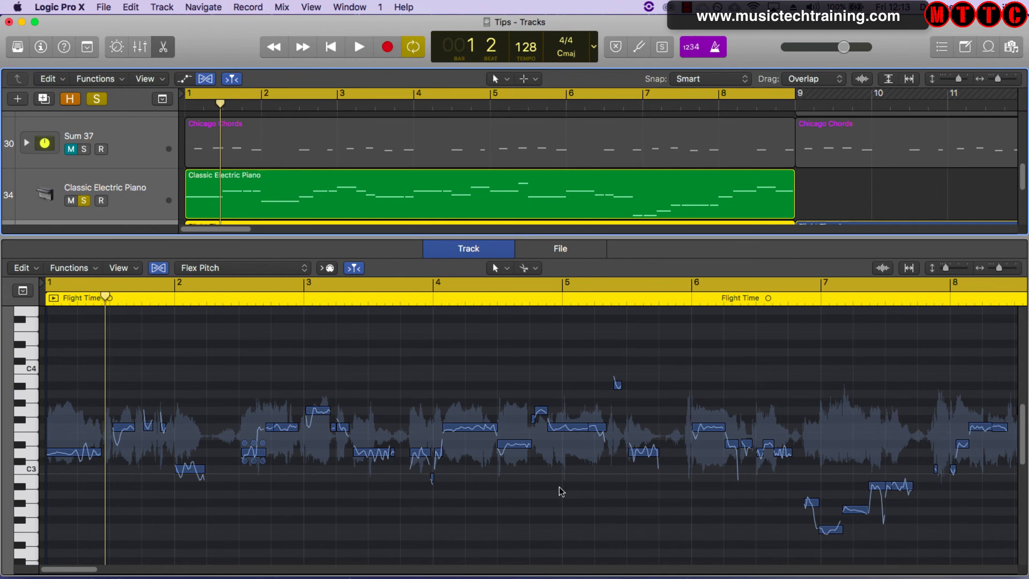
{"action": "mouse_move", "coordinate": [472, 440]}
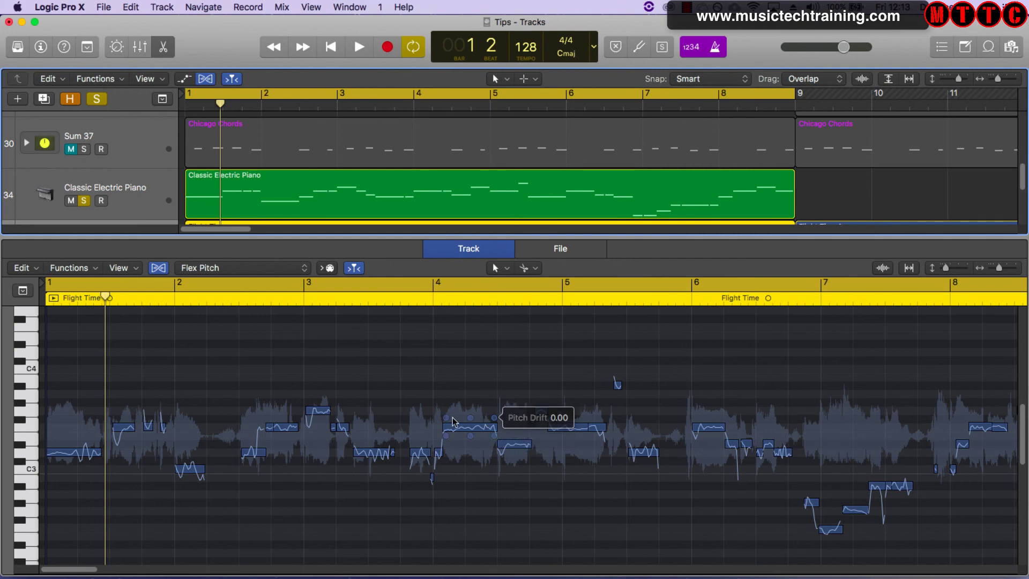
{"action": "mouse_move", "coordinate": [448, 422]}
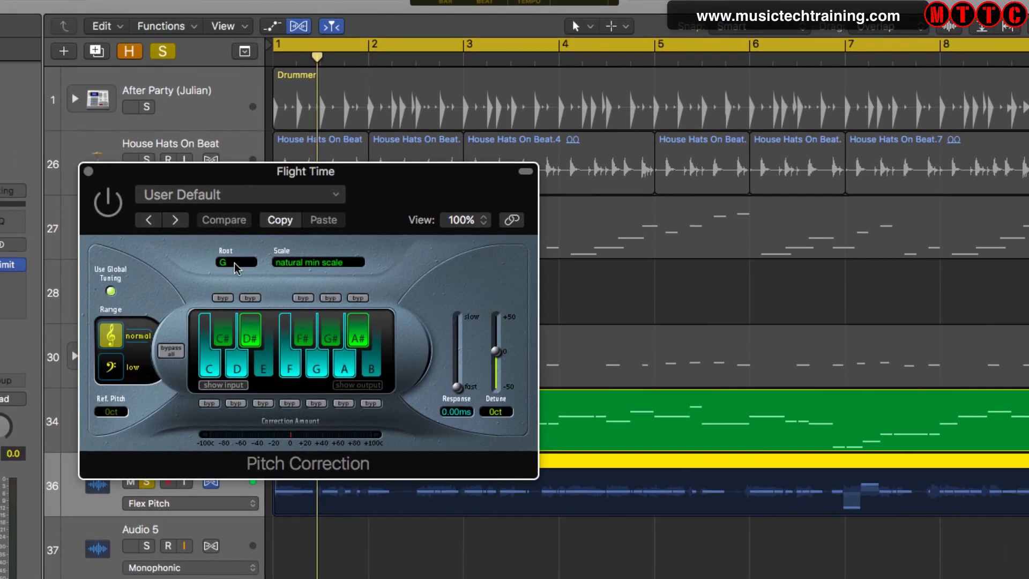
Set Pitch Correction to the natural min scale with a 0.00 ms response, and move its window clear of the piano and vocal tracks
{"action": "left_click", "coordinate": [312, 264]}
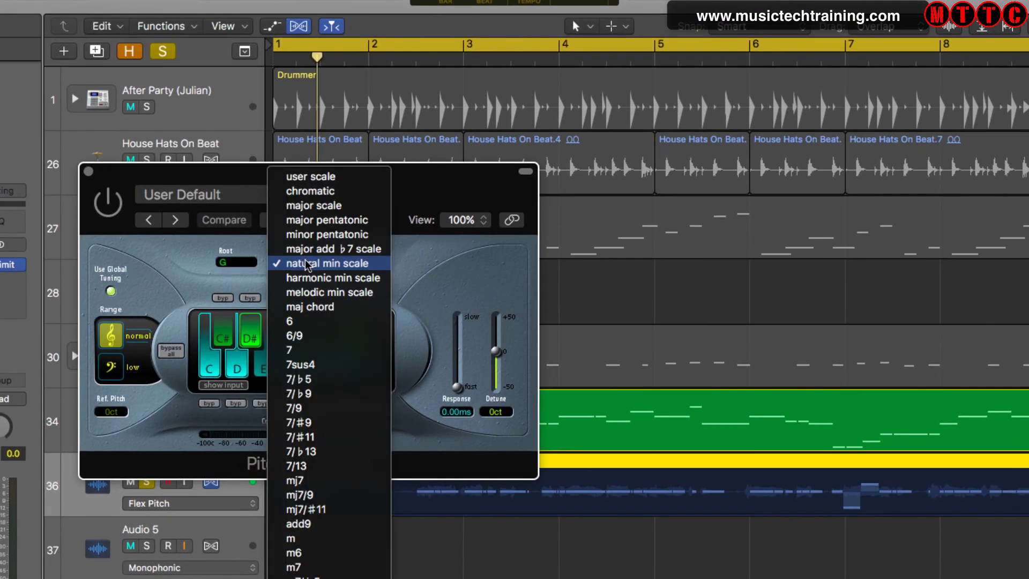
{"action": "left_click", "coordinate": [315, 264]}
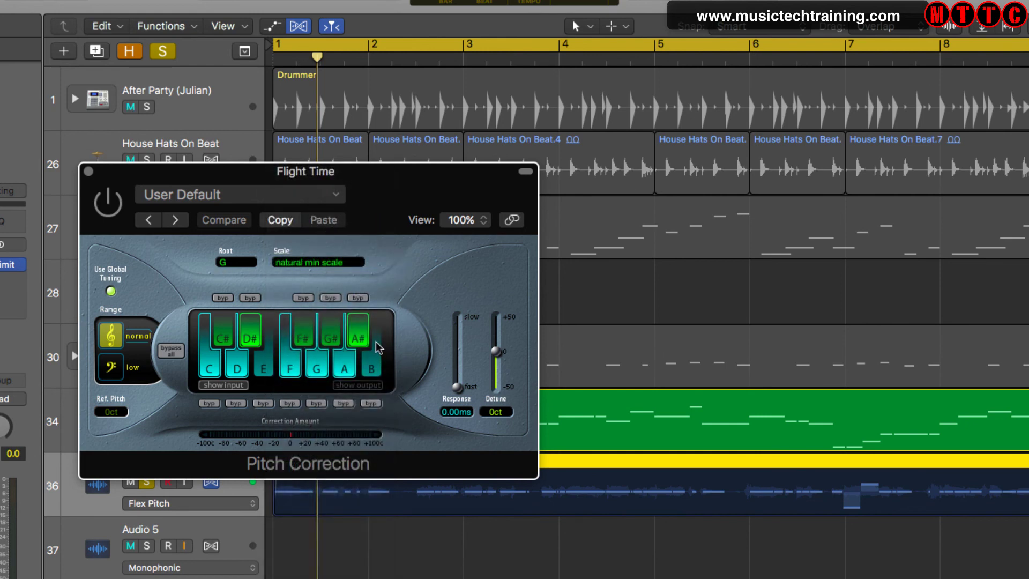
{"action": "left_click_drag", "start_coordinate": [460, 385], "coordinate": [462, 409]}
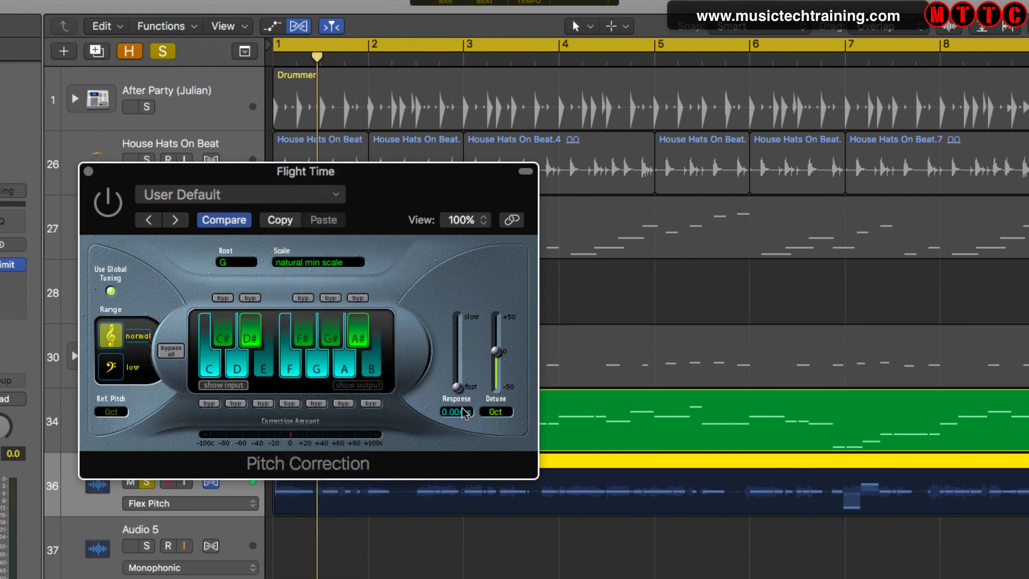
{"action": "left_click_drag", "start_coordinate": [394, 173], "coordinate": [385, 31]}
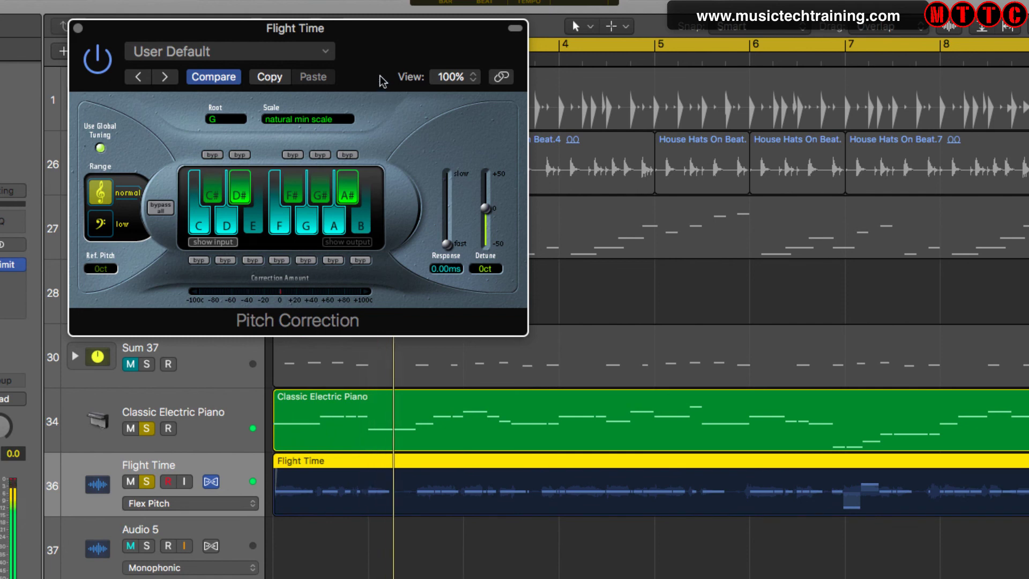
{"action": "left_click_drag", "start_coordinate": [374, 43], "coordinate": [328, 43]}
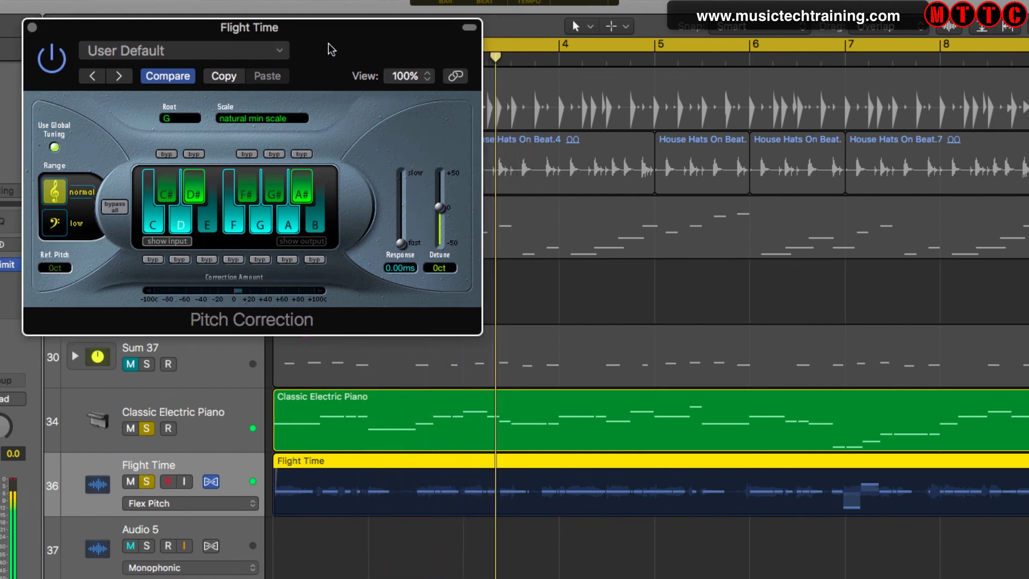